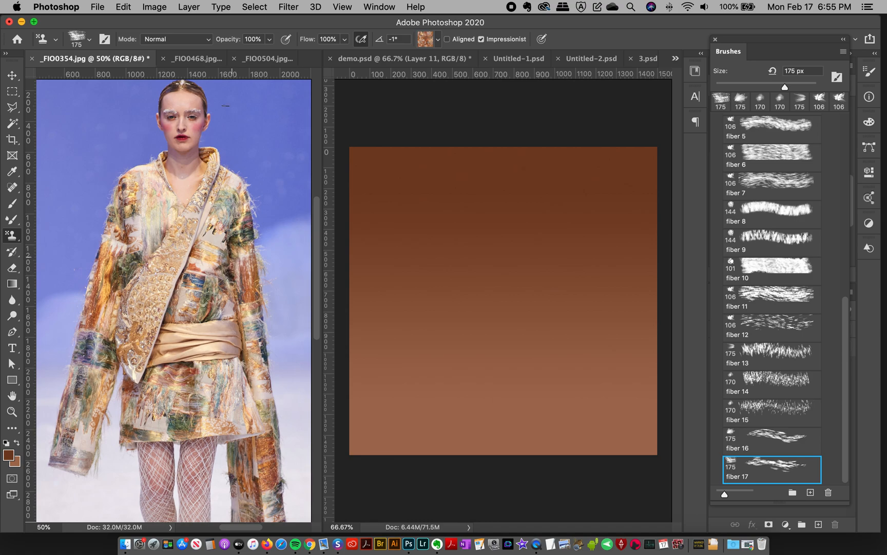
# Examine the frayed, woven fabric textures in the reference photos _FIO0468.jpg, _FIO0354.jpg and _FIO0504.jpg
pyautogui.click(197, 58)
pyautogui.scroll(10, 224, 219)
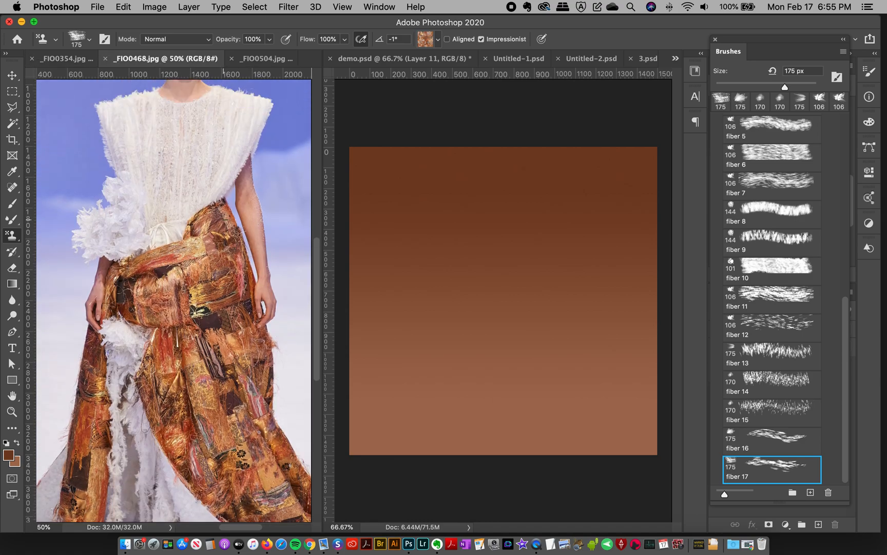
pyautogui.scroll(3, 224, 220)
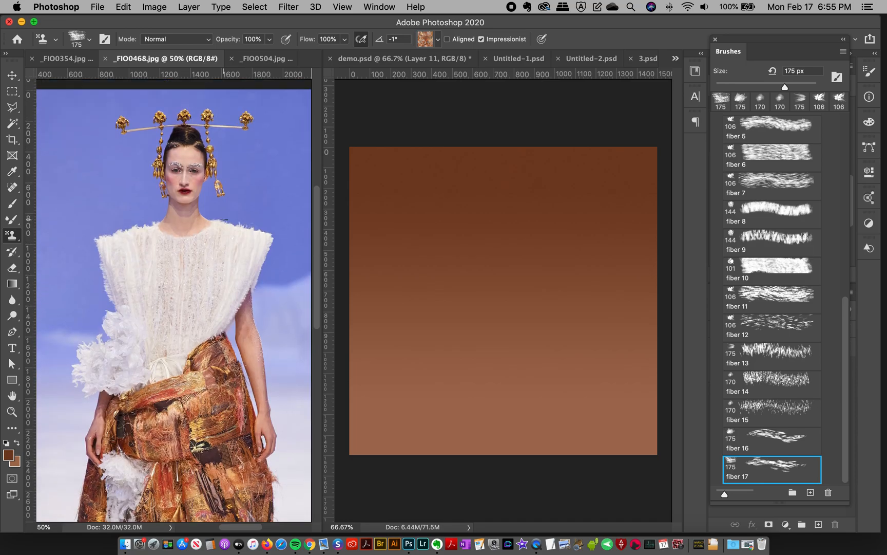
pyautogui.scroll(-14, 224, 219)
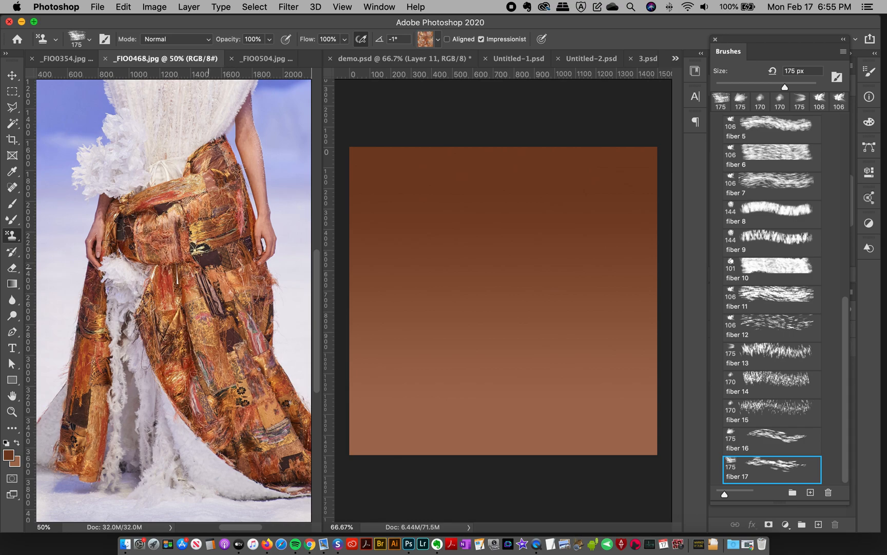
pyautogui.click(77, 58)
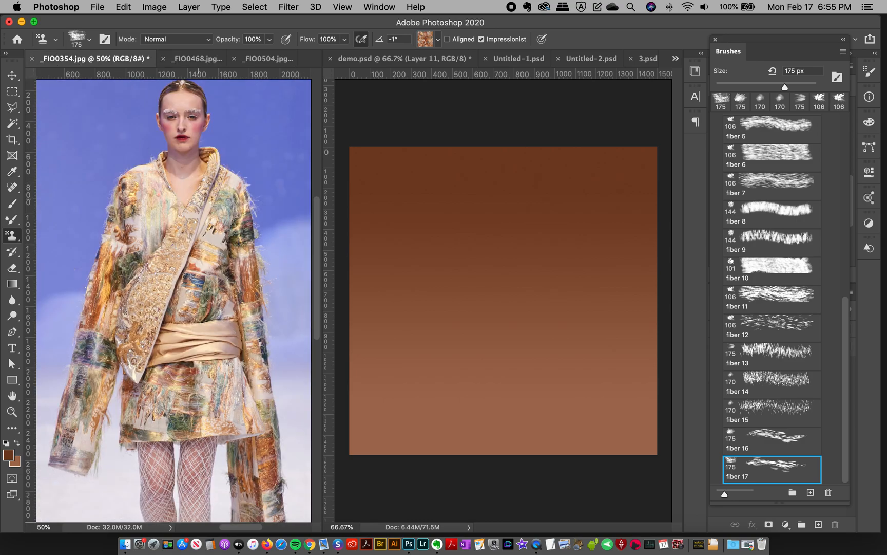
pyautogui.scroll(-2, 253, 266)
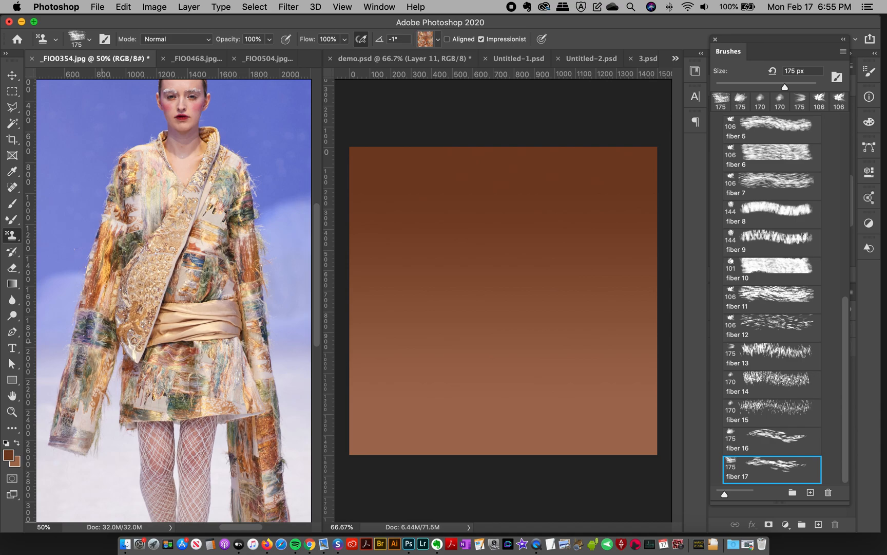
pyautogui.scroll(-2, 222, 382)
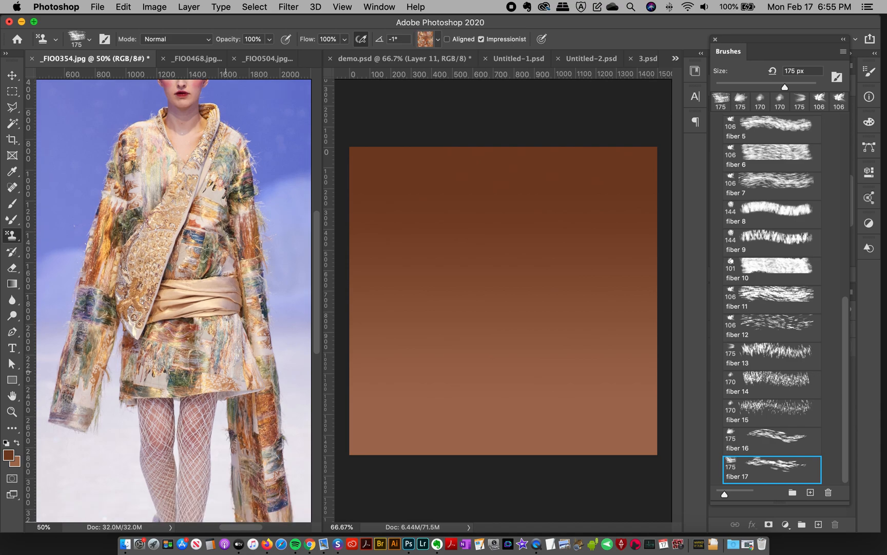
pyautogui.click(262, 59)
pyautogui.scroll(-4, 173, 300)
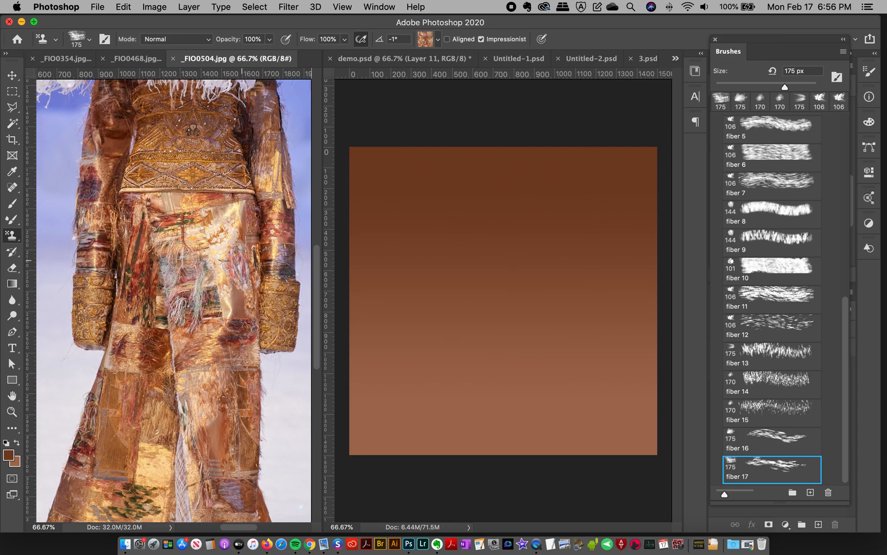
pyautogui.hscroll(2, 200, 263)
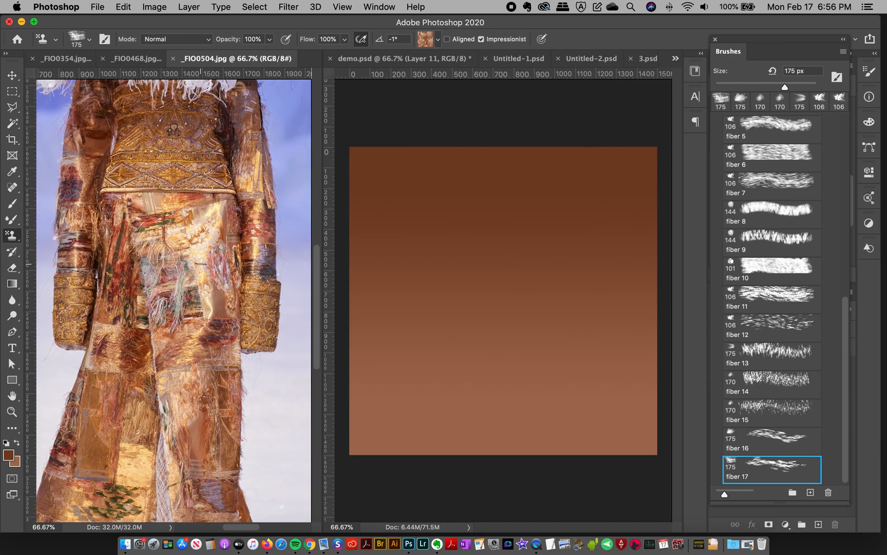
pyautogui.hscroll(-2, 200, 263)
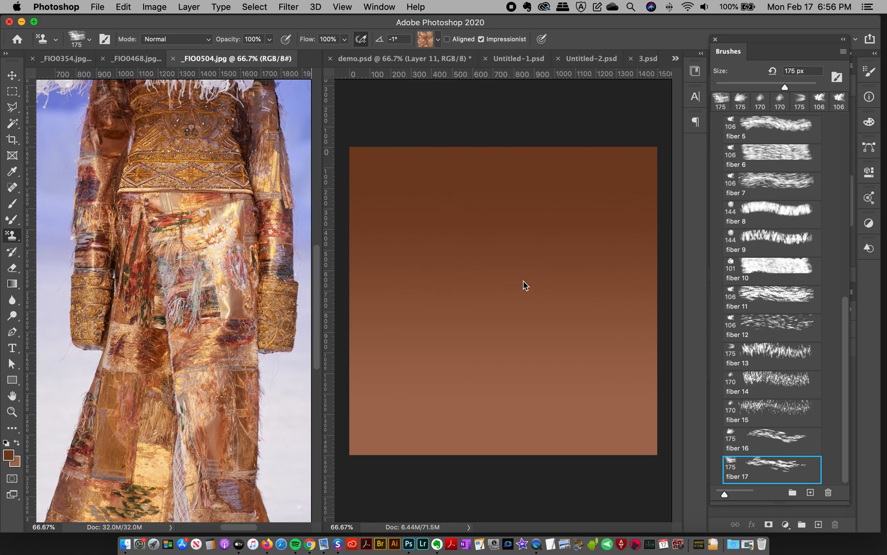
# Look over the Fibers pattern presets and compare them with the garments in _FIO0468.jpg and _FIO0354.jpg
pyautogui.click(751, 296)
pyautogui.click(430, 40)
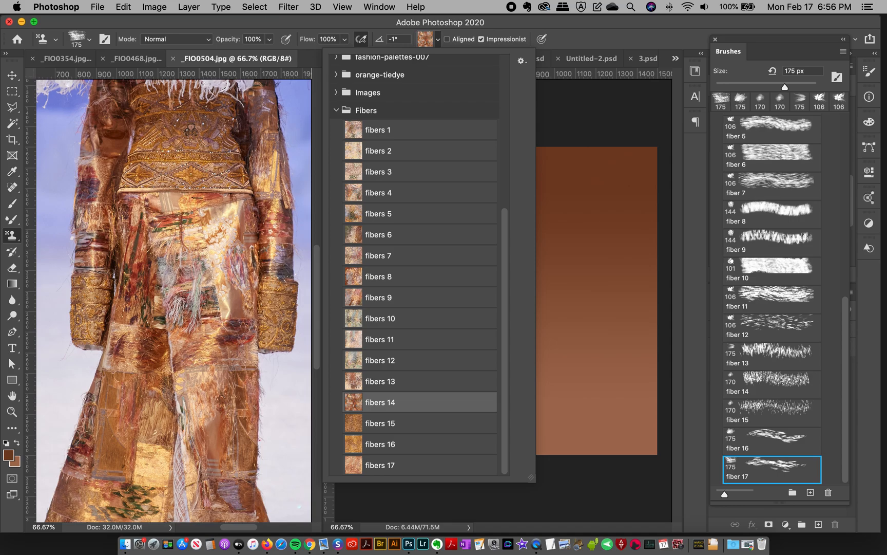
pyautogui.click(142, 60)
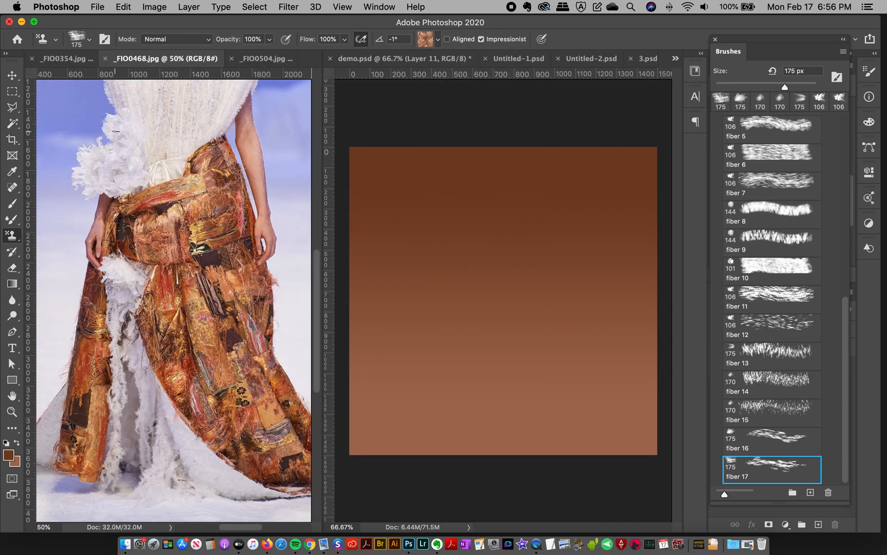
pyautogui.click(70, 58)
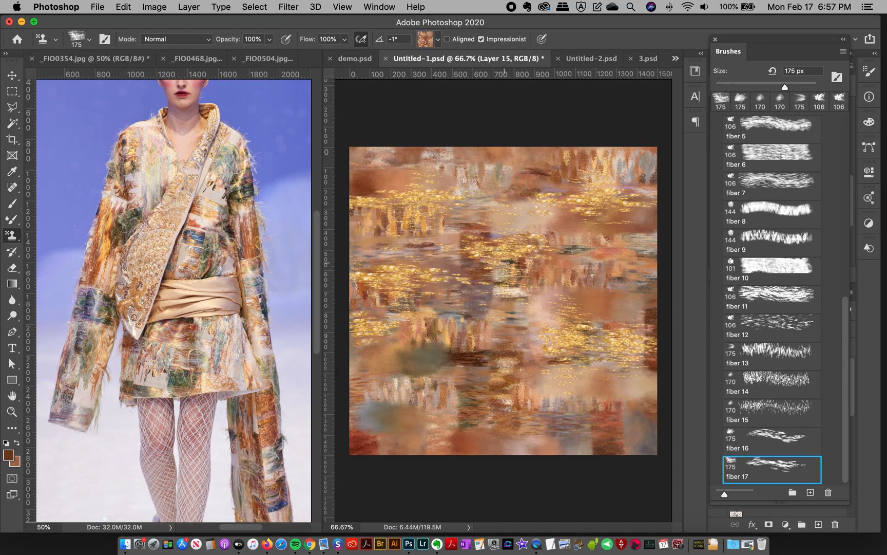
# Compare the sample paintings Untitled-1.psd, Untitled-2.psd and 3.psd with the garments in the reference photos
pyautogui.click(578, 59)
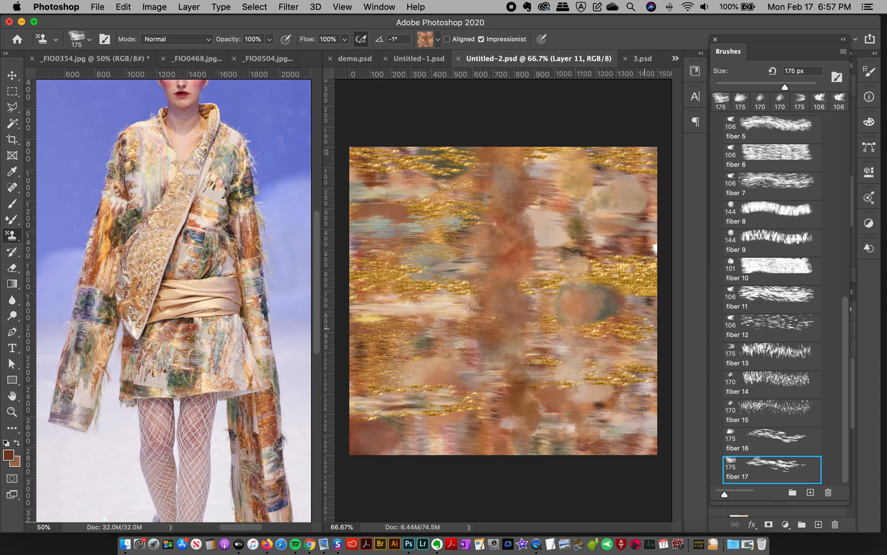
pyautogui.click(642, 58)
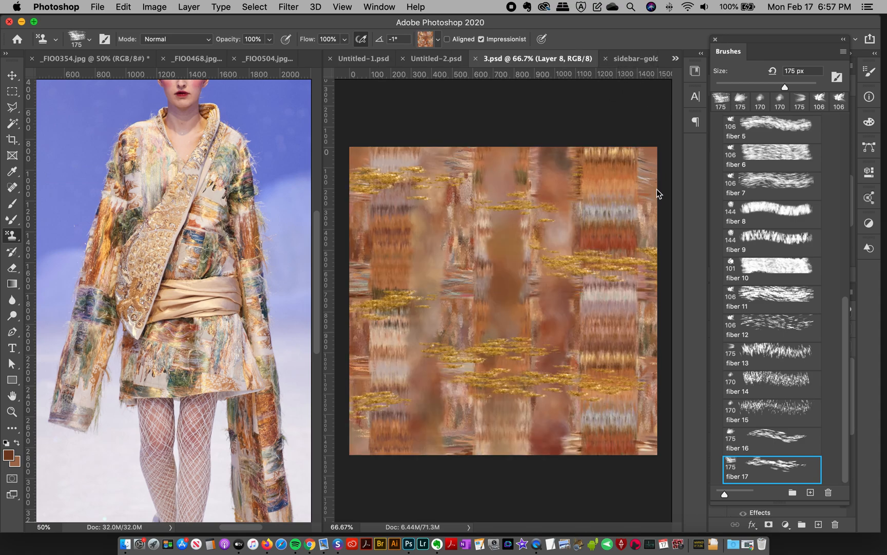
pyautogui.click(208, 59)
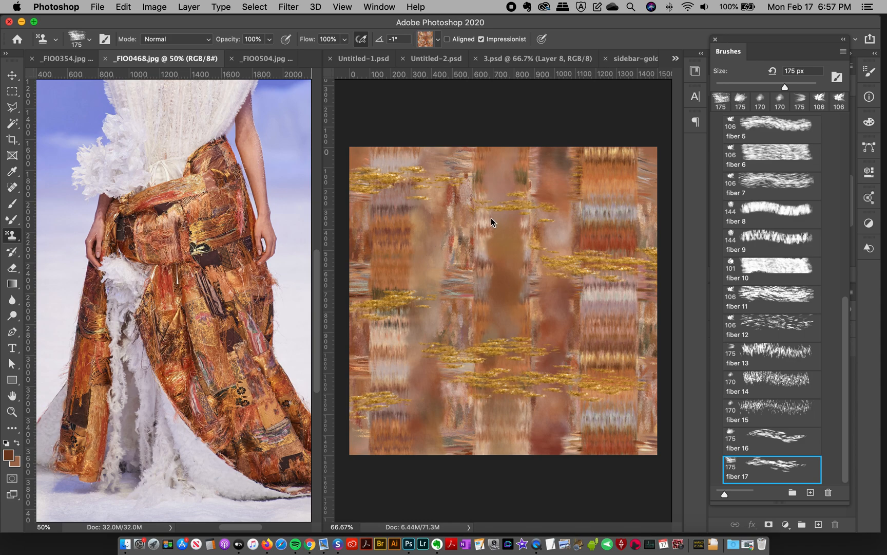
pyautogui.click(514, 58)
pyautogui.click(449, 60)
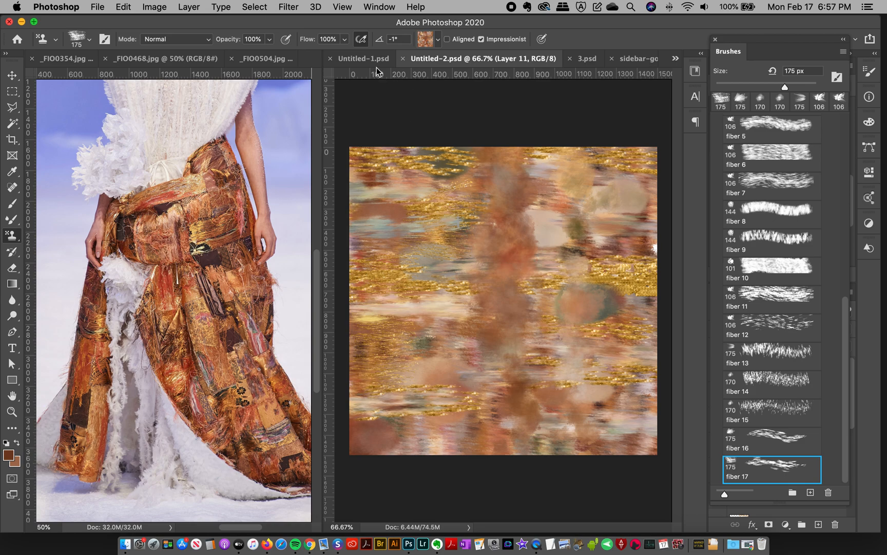
pyautogui.click(137, 60)
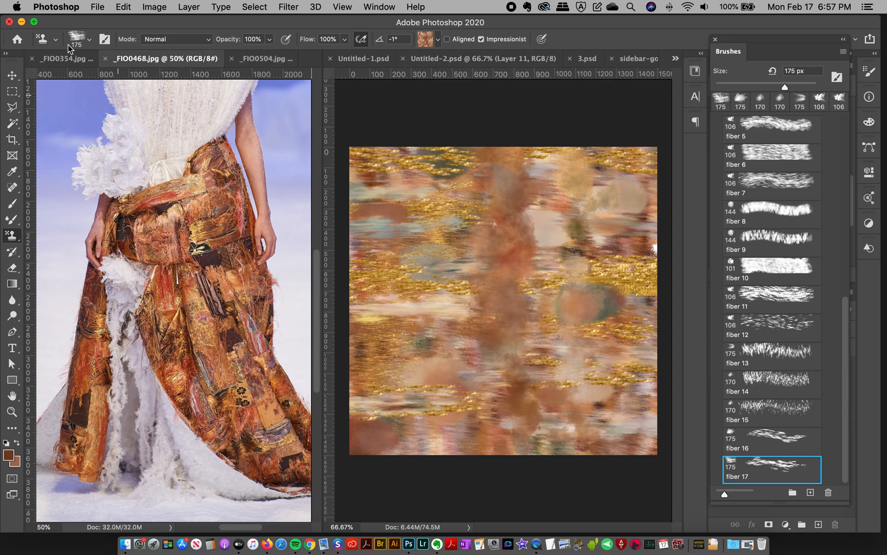
pyautogui.click(56, 60)
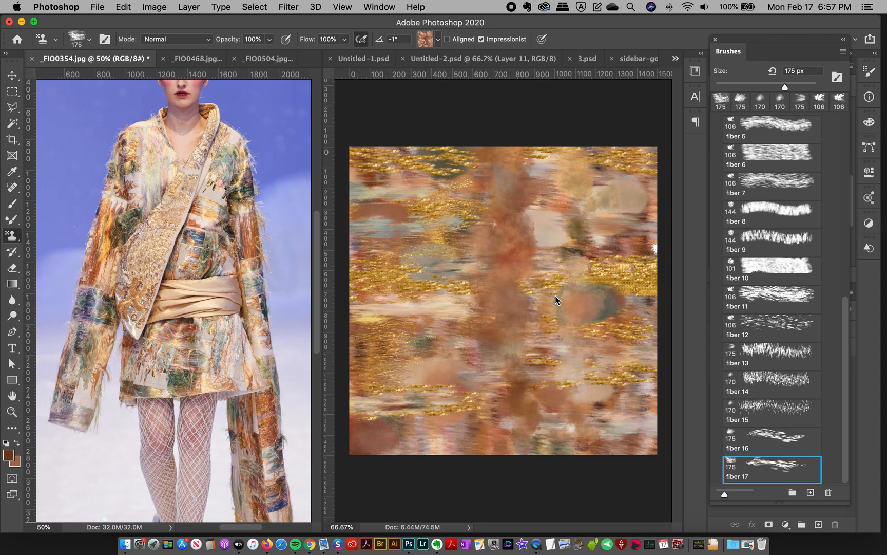
pyautogui.click(359, 58)
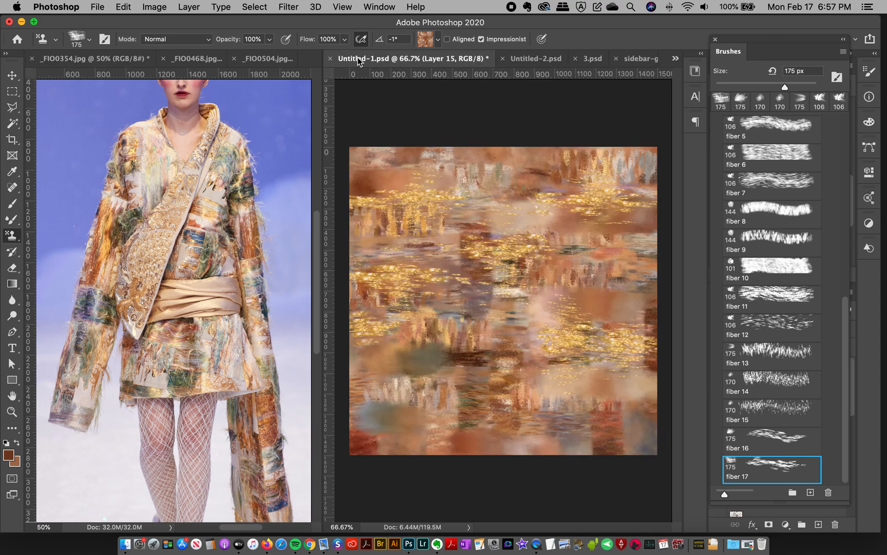
# Return to demo.psd and review the Fiber brushes and the Fibers pattern presets available for the Pattern Stamp
pyautogui.click(675, 58)
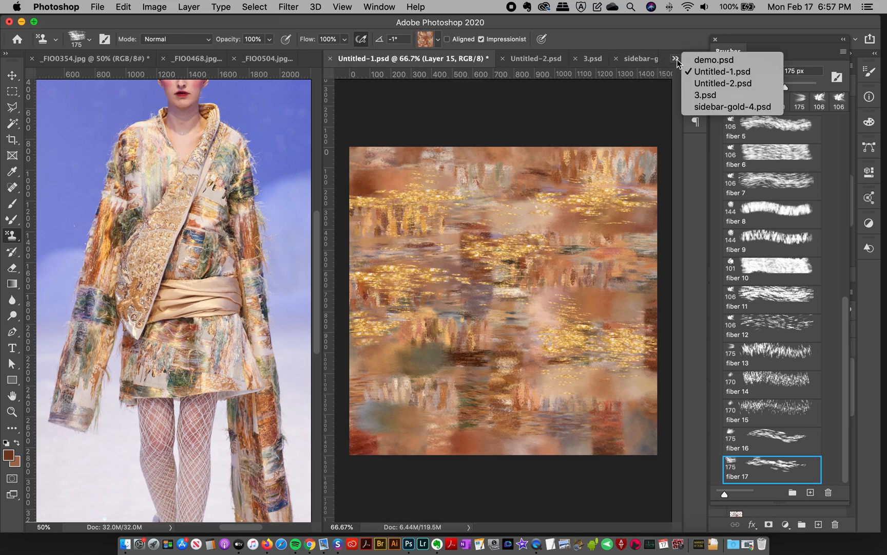
pyautogui.click(647, 196)
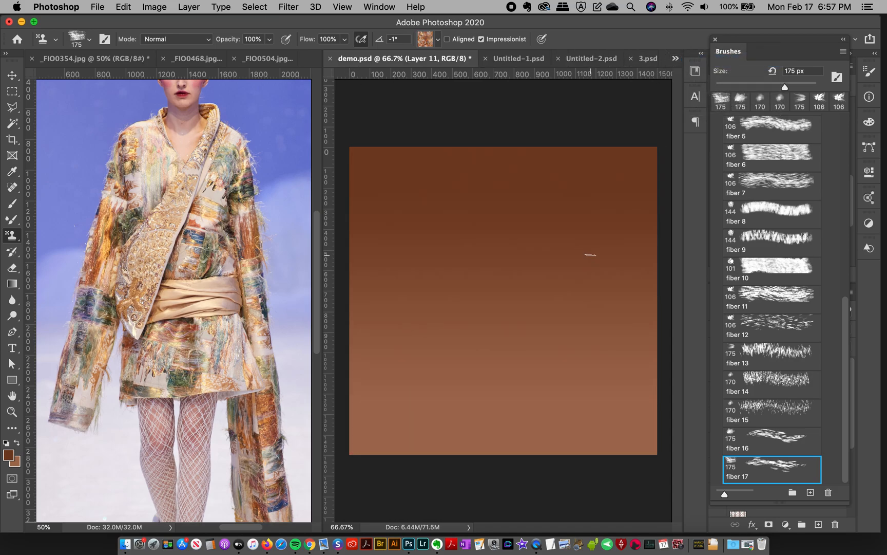
pyautogui.click(812, 319)
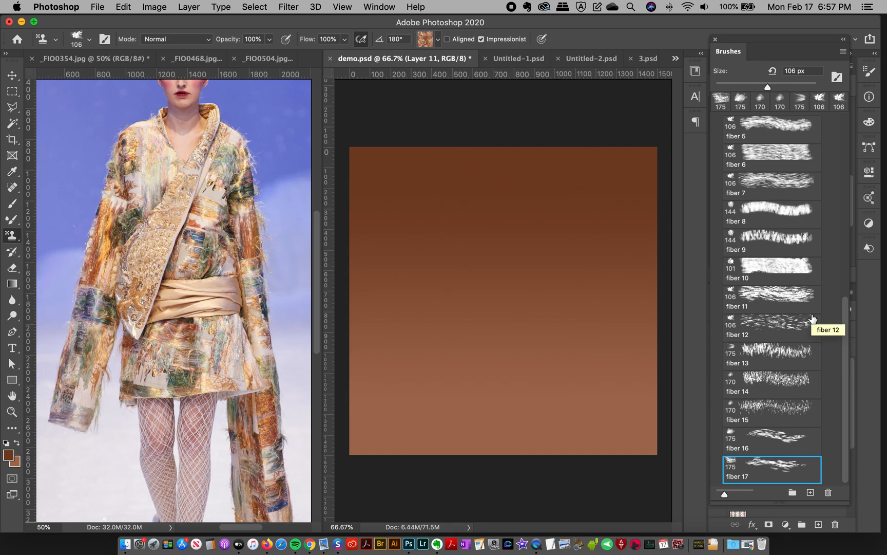
pyautogui.click(809, 317)
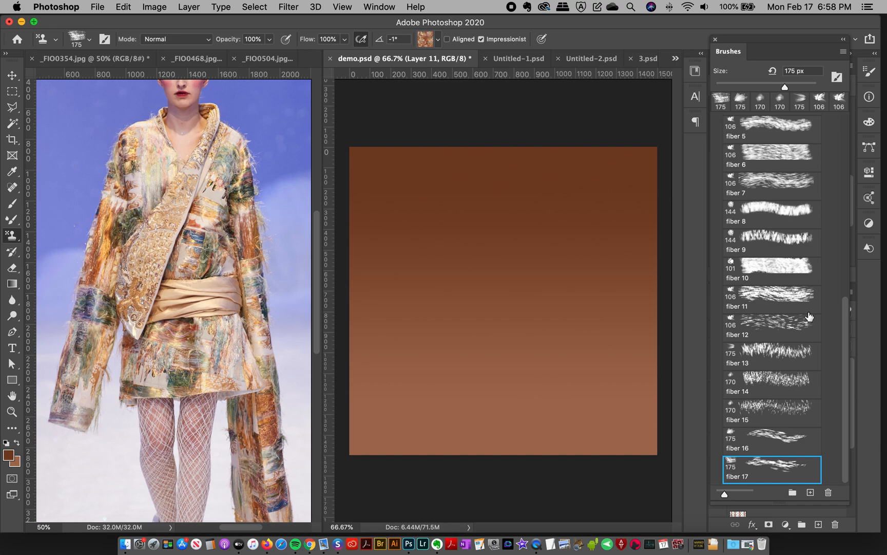
pyautogui.click(437, 39)
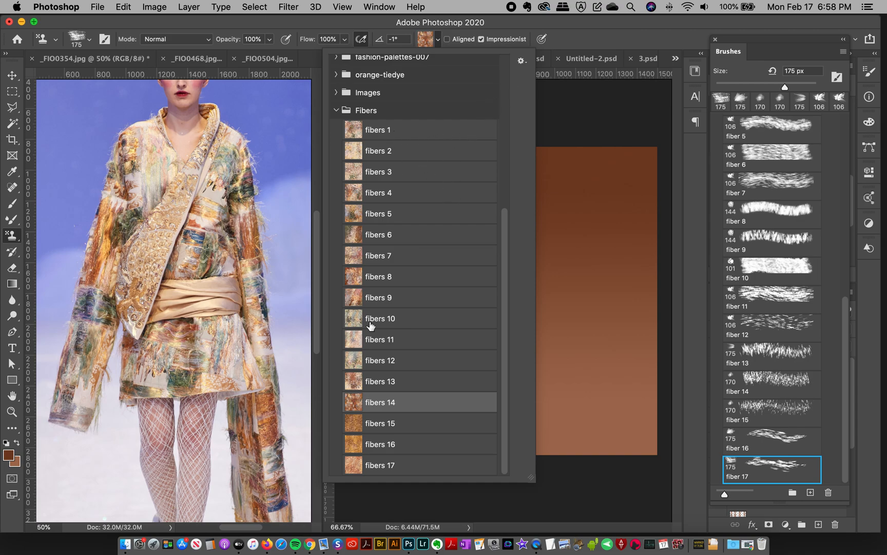
pyautogui.click(610, 42)
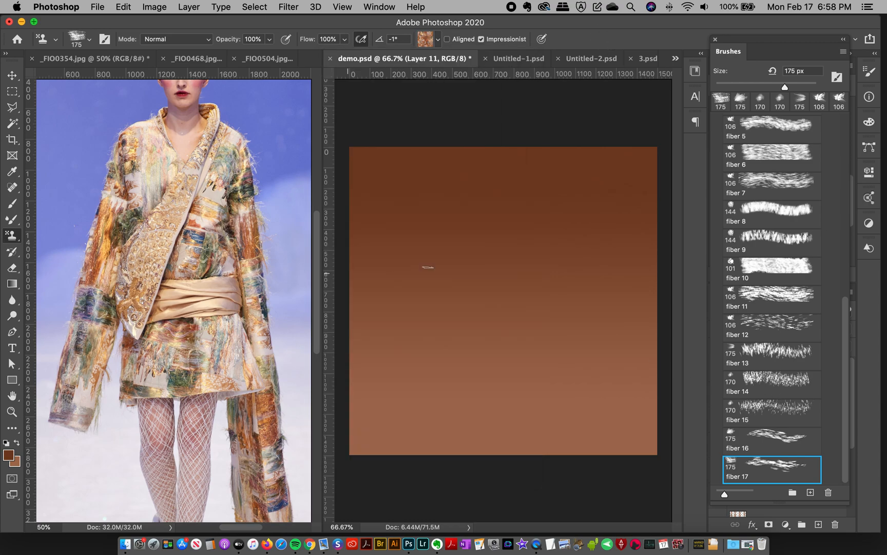
# Paint soft vertical pattern swatches with the fiber 1, fiber 2 and fiber 3 brushes across the canvas's upper left area
pyautogui.scroll(5, 811, 263)
pyautogui.click(775, 218)
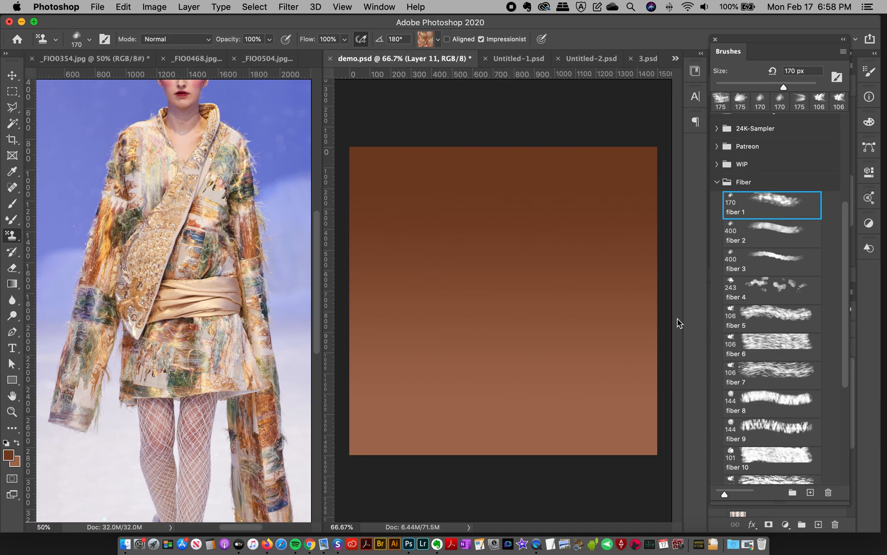
pyautogui.moveTo(367, 208)
pyautogui.mouseDown()
pyautogui.moveTo(371, 173)
pyautogui.moveTo(370, 246)
pyautogui.mouseUp()
pyautogui.click(760, 237)
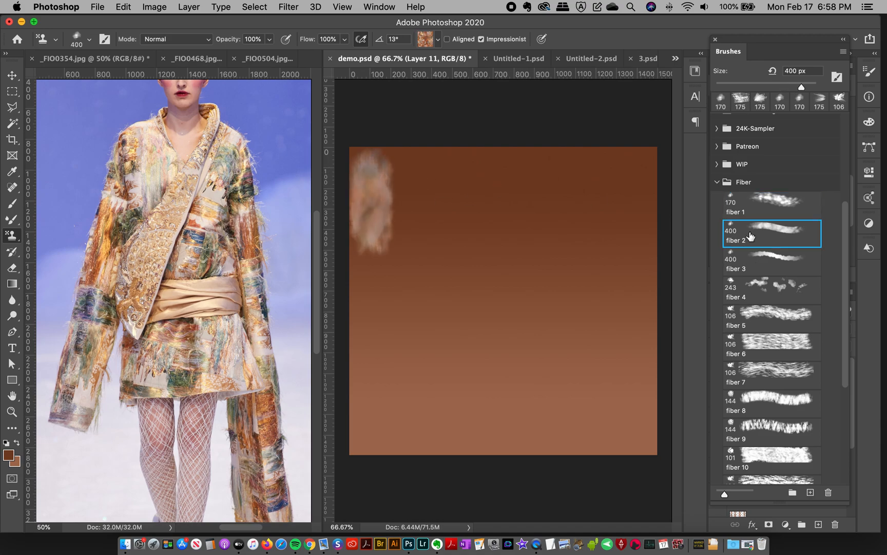
pyautogui.moveTo(410, 188)
pyautogui.mouseDown()
pyautogui.moveTo(416, 158)
pyautogui.moveTo(416, 246)
pyautogui.moveTo(422, 178)
pyautogui.moveTo(419, 215)
pyautogui.mouseUp()
pyautogui.click(760, 262)
pyautogui.moveTo(469, 158)
pyautogui.mouseDown()
pyautogui.moveTo(470, 254)
pyautogui.moveTo(470, 171)
pyautogui.moveTo(471, 256)
pyautogui.mouseUp()
# Paint vertical pattern swatches with the fiber 4, fiber 5 and fiber 6 brushes across the canvas's upper right area
pyautogui.click(784, 295)
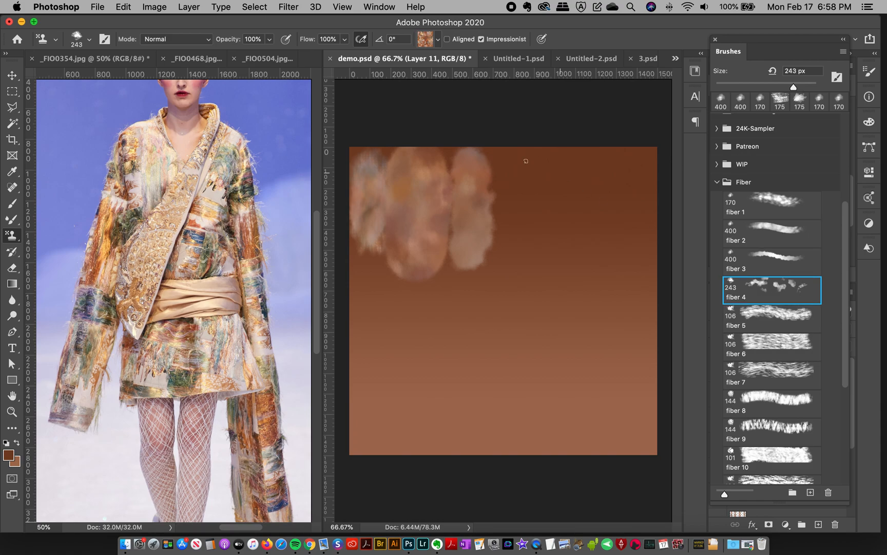
pyautogui.moveTo(513, 165)
pyautogui.mouseDown()
pyautogui.moveTo(513, 260)
pyautogui.moveTo(517, 170)
pyautogui.moveTo(560, 222)
pyautogui.moveTo(560, 258)
pyautogui.moveTo(564, 171)
pyautogui.moveTo(562, 267)
pyautogui.mouseUp()
pyautogui.click(760, 319)
pyautogui.click(776, 345)
pyautogui.moveTo(615, 165); pyautogui.dragTo(604, 280)
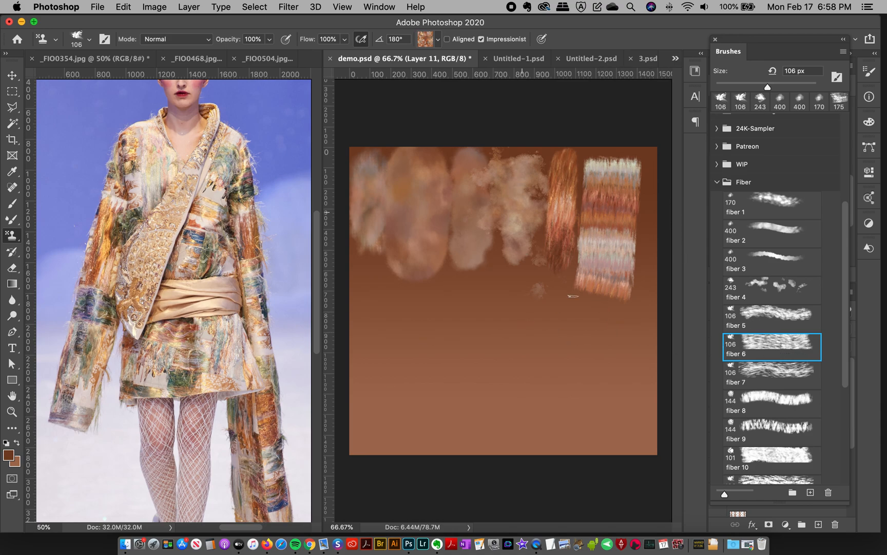
# Paint two vertical pattern swatches in the canvas's lower left area with the fiber 7 and fiber 8 brushes
pyautogui.scroll(-5, 848, 350)
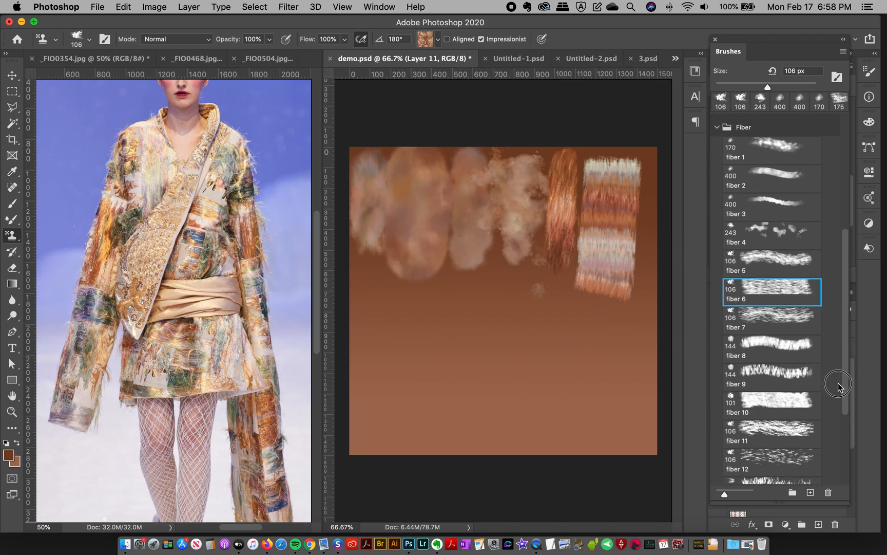
pyautogui.click(742, 298)
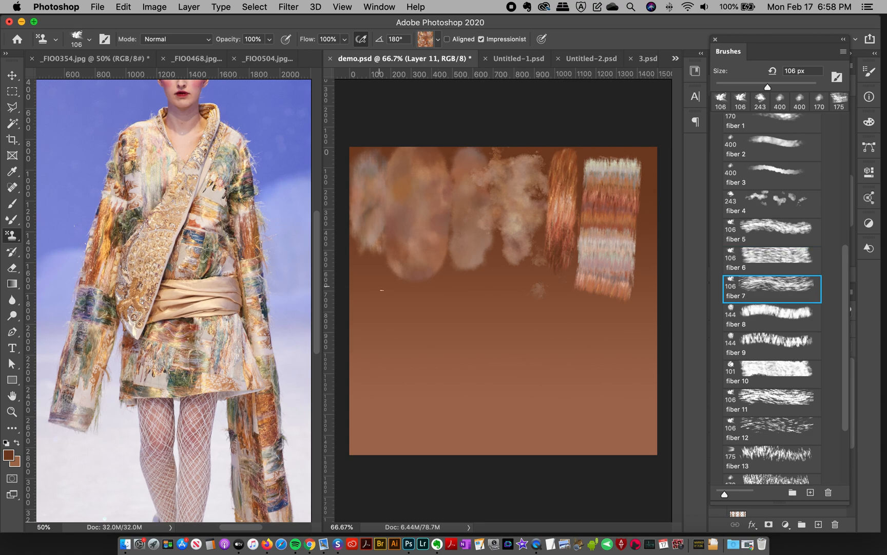
pyautogui.moveTo(371, 296); pyautogui.dragTo(400, 421)
pyautogui.click(761, 319)
pyautogui.moveTo(413, 306); pyautogui.dragTo(406, 469)
# Add vertical pattern swatches beside the lower row's existing ones with the fiber 9 and fiber 10 brushes
pyautogui.click(759, 347)
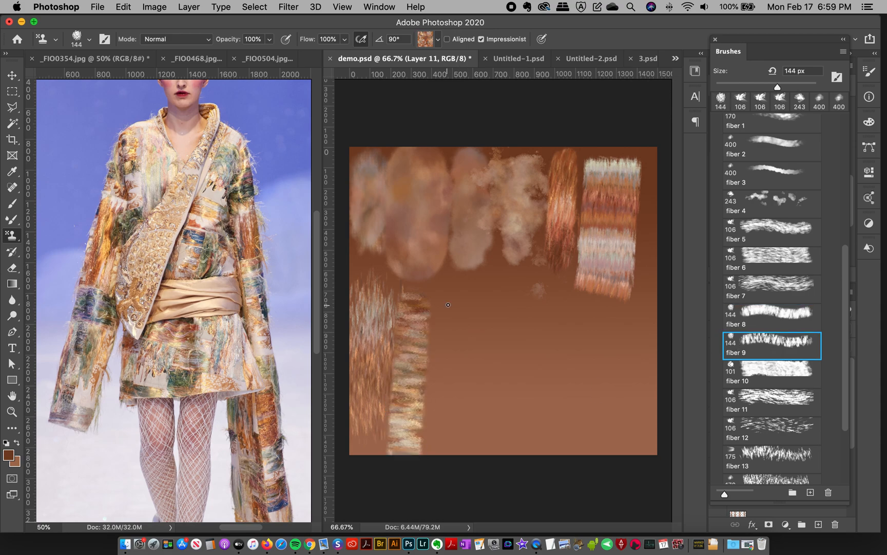
pyautogui.moveTo(448, 305); pyautogui.dragTo(443, 454)
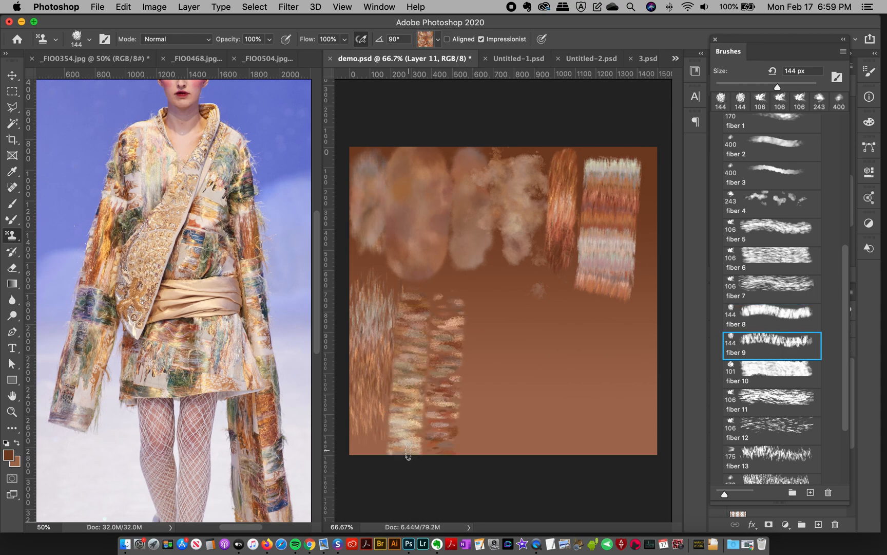
pyautogui.click(756, 374)
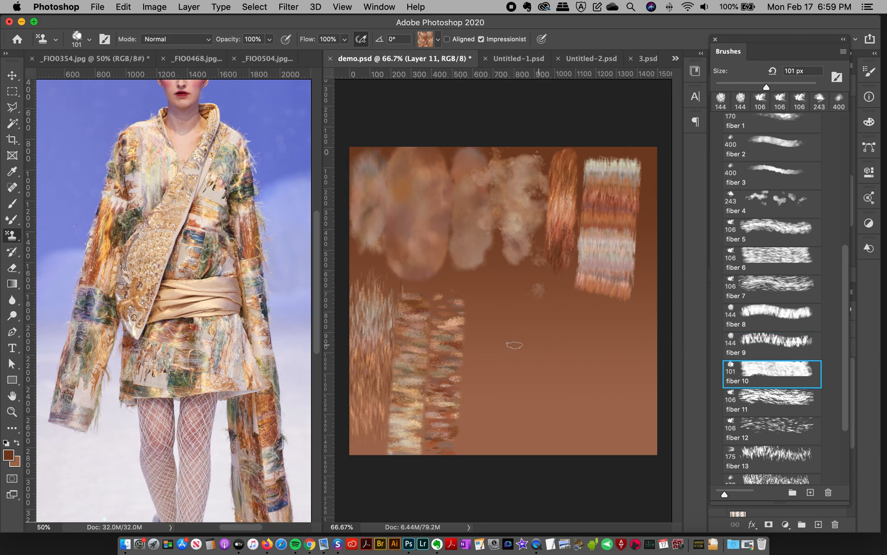
pyautogui.moveTo(490, 296); pyautogui.dragTo(485, 423)
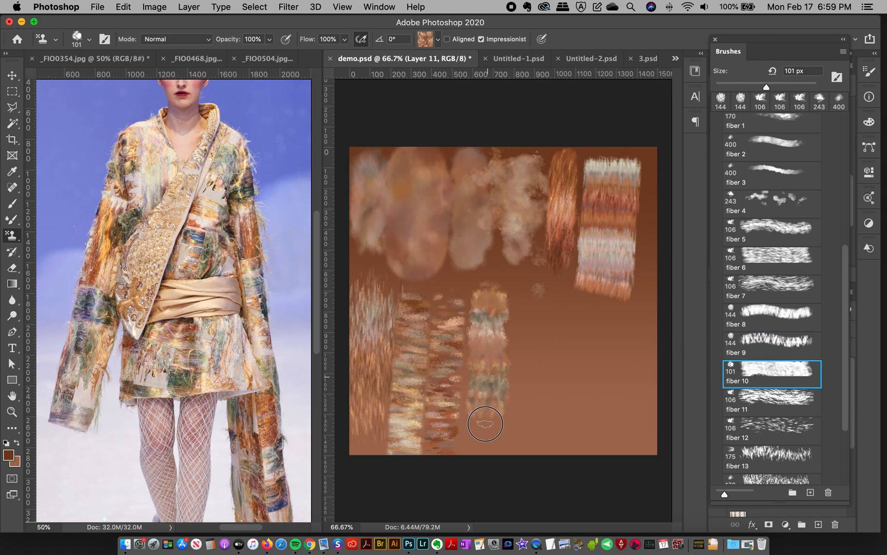
# Add vertical pattern swatches with the fiber 11 and fiber 12 brushes beside the lower row's existing ones
pyautogui.click(751, 403)
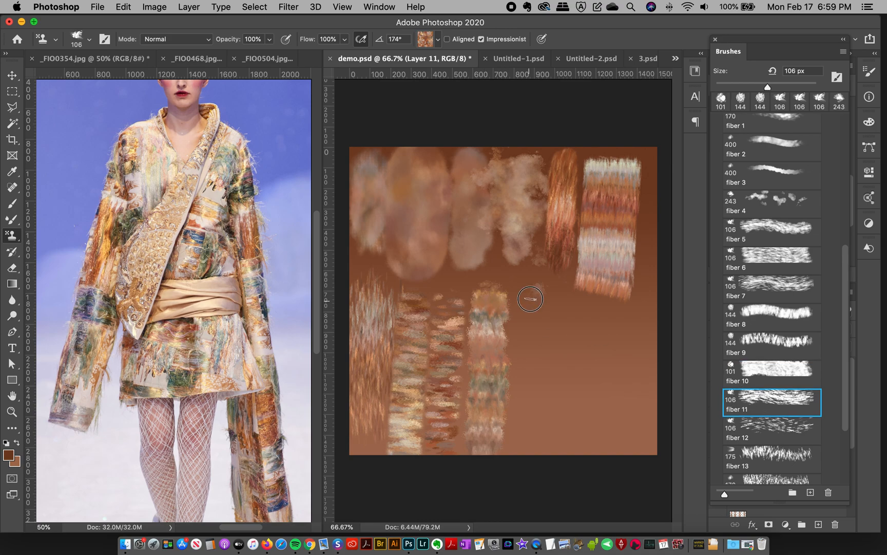
pyautogui.moveTo(530, 299); pyautogui.dragTo(527, 470)
pyautogui.press('.')
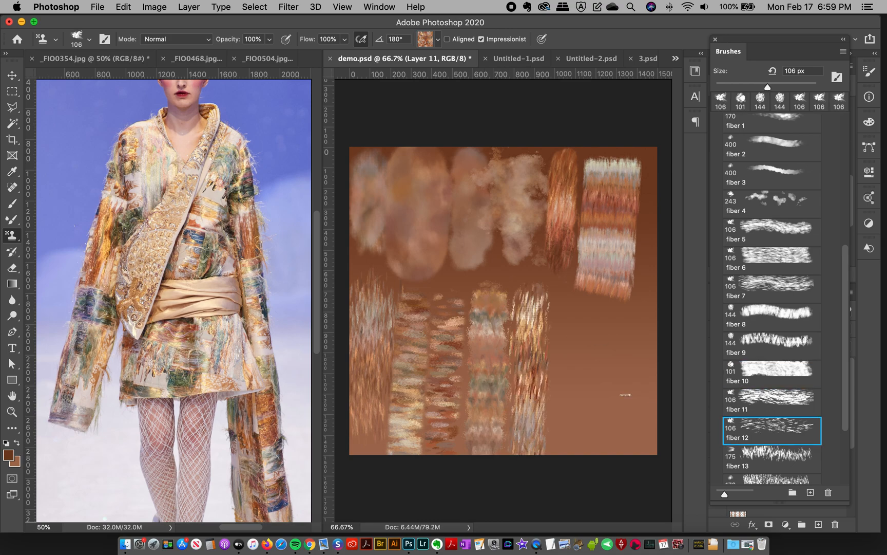
pyautogui.moveTo(565, 310); pyautogui.dragTo(564, 465)
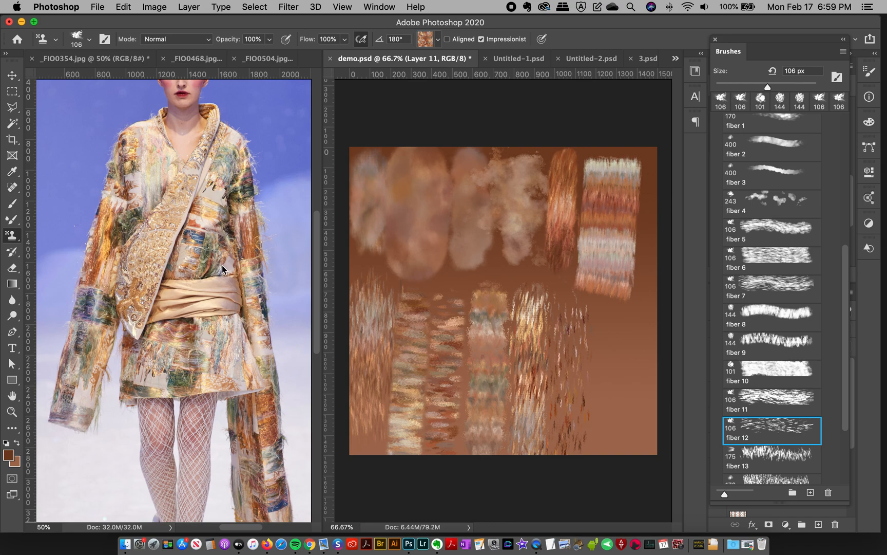
# Paint vertical pattern swatches with the fiber 13 and fiber 14 brushes in the canvas's lower right area
pyautogui.scroll(-5, 837, 432)
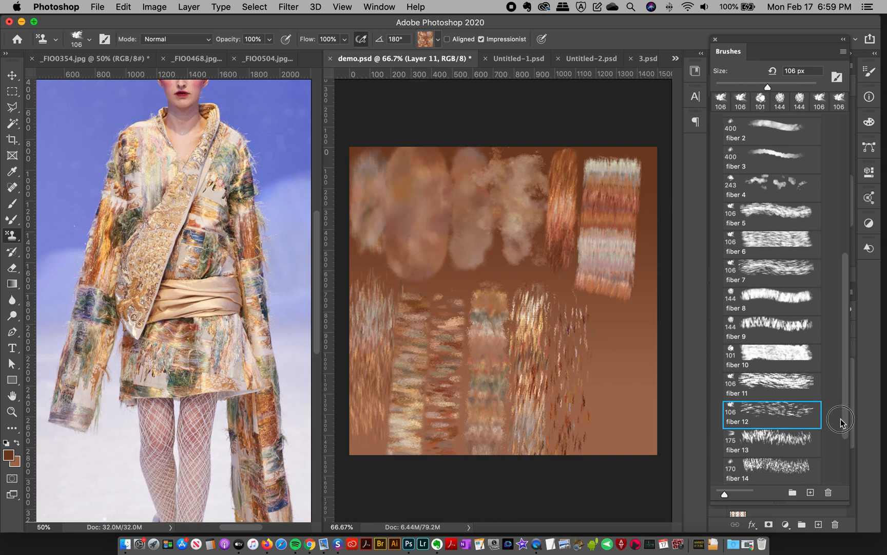
pyautogui.click(774, 350)
pyautogui.moveTo(604, 322); pyautogui.dragTo(605, 452)
pyautogui.press('.')
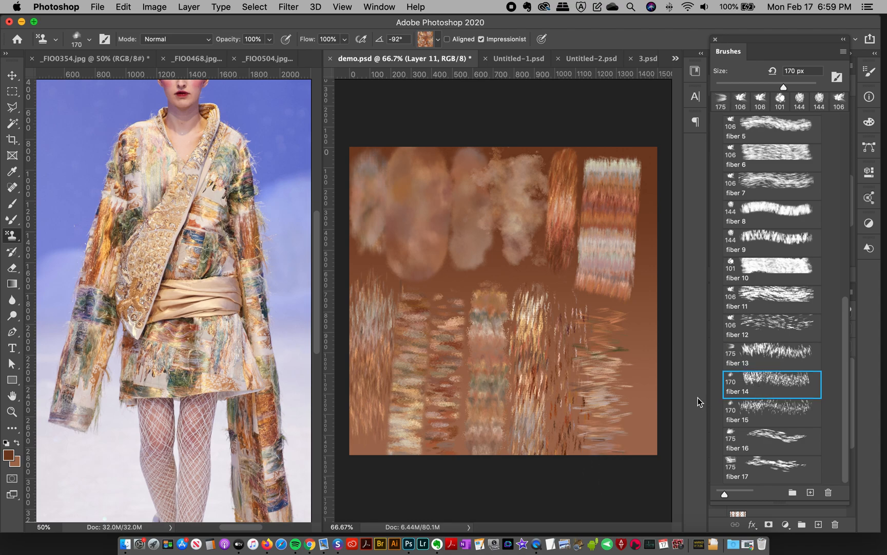
pyautogui.moveTo(641, 328); pyautogui.dragTo(636, 484)
# Paint vertical pattern swatches with the fiber 15 and fiber 16 brushes over the soft swatches at the canvas's upper left
pyautogui.press('.')
pyautogui.moveTo(380, 157); pyautogui.dragTo(375, 297)
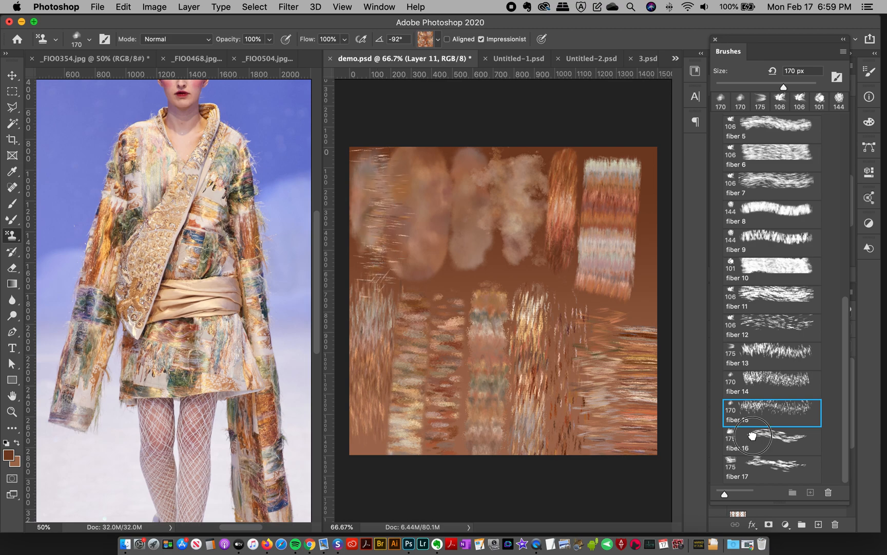
pyautogui.press('.')
pyautogui.moveTo(431, 158); pyautogui.dragTo(425, 264)
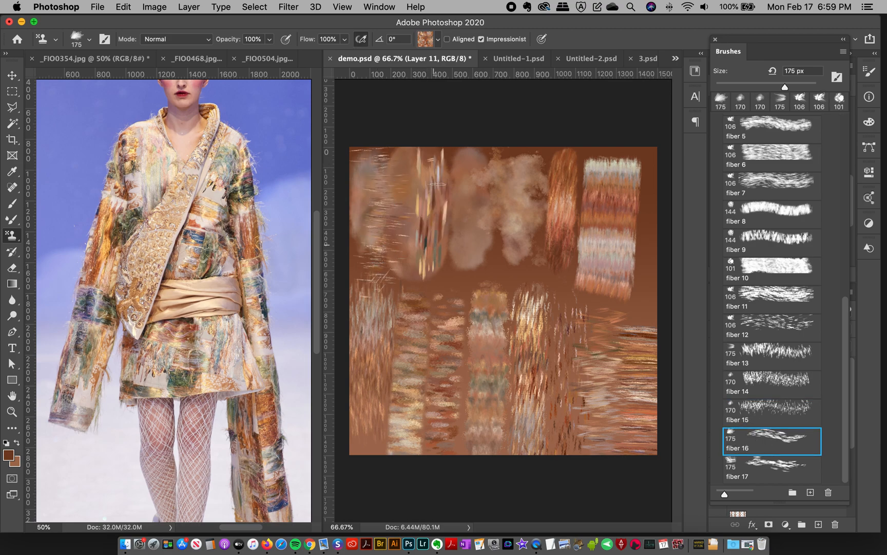
pyautogui.moveTo(433, 144); pyautogui.dragTo(426, 264)
# Paint a vertical fiber 17 swatch over the soft swatches in the canvas's upper middle area
pyautogui.click(746, 484)
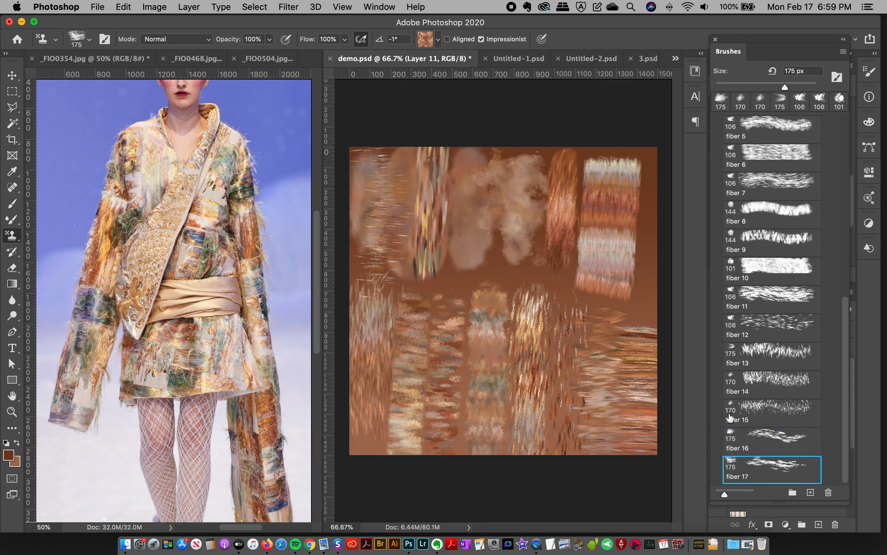
pyautogui.moveTo(482, 152); pyautogui.dragTo(488, 255)
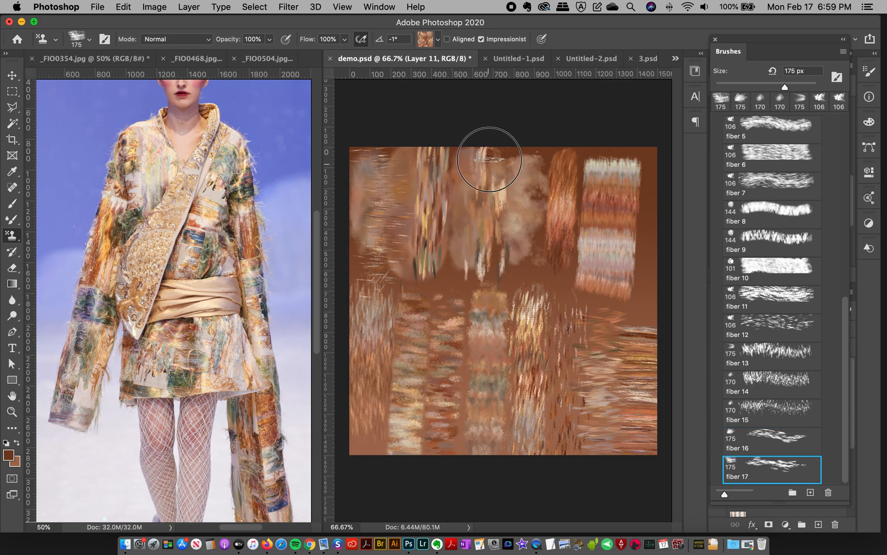
pyautogui.moveTo(491, 148); pyautogui.dragTo(488, 286)
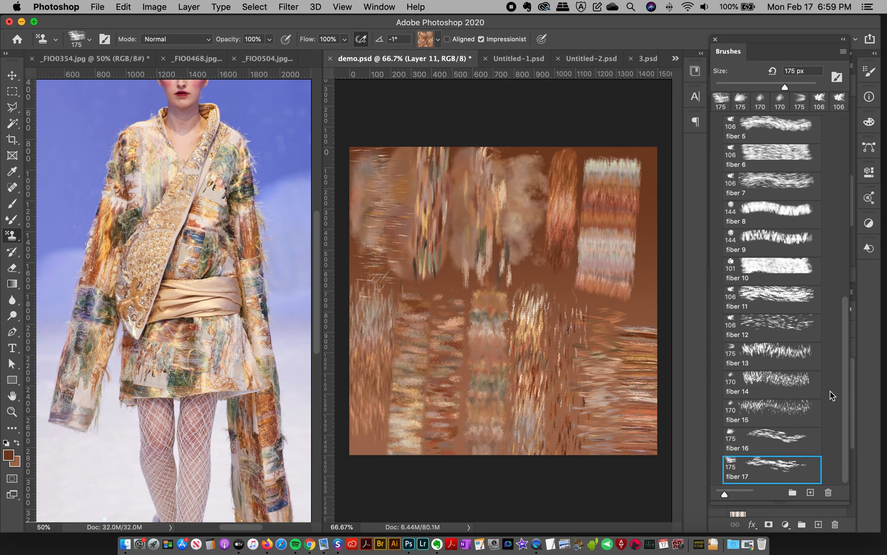
# Review the Fibers pattern group and dock the floating brush presets with the collapsed panels beside the document
pyautogui.click(426, 41)
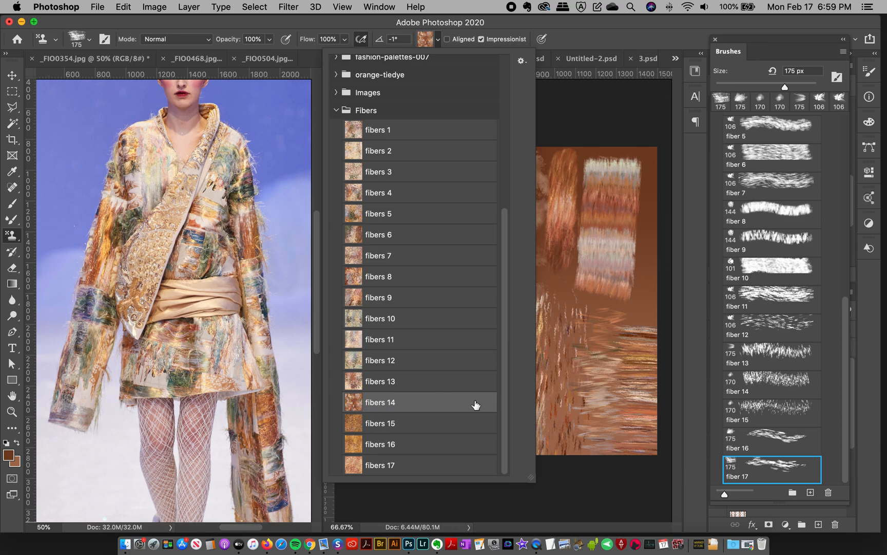
pyautogui.click(558, 50)
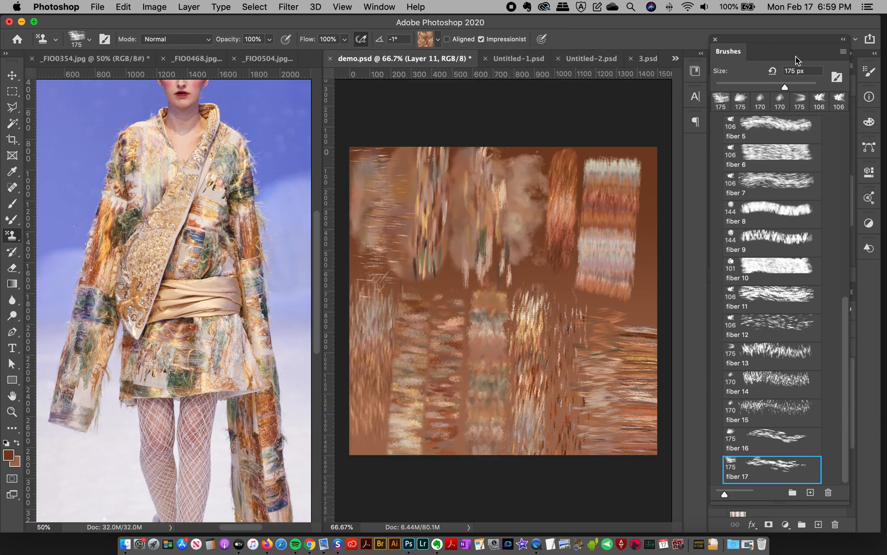
pyautogui.click(726, 52)
pyautogui.moveTo(726, 52)
pyautogui.mouseDown()
pyautogui.moveTo(700, 66)
pyautogui.moveTo(690, 140)
pyautogui.mouseUp()
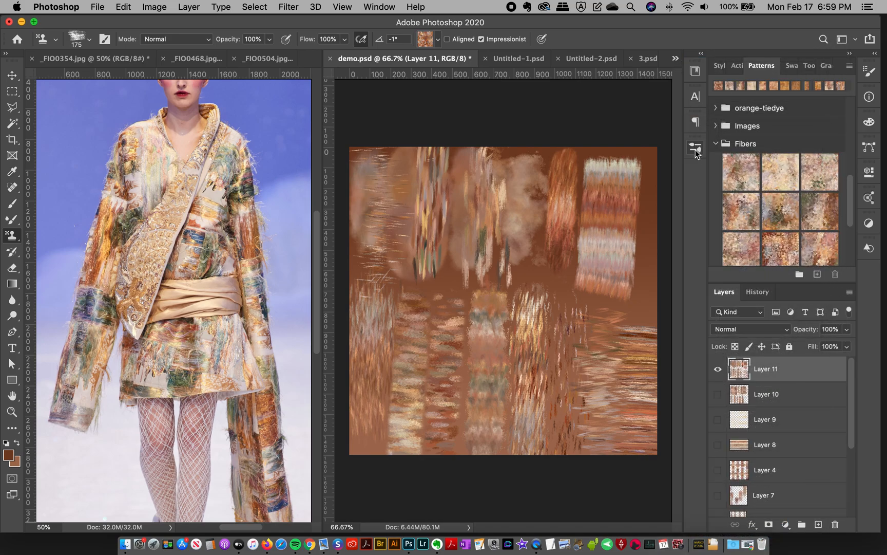
pyautogui.click(690, 148)
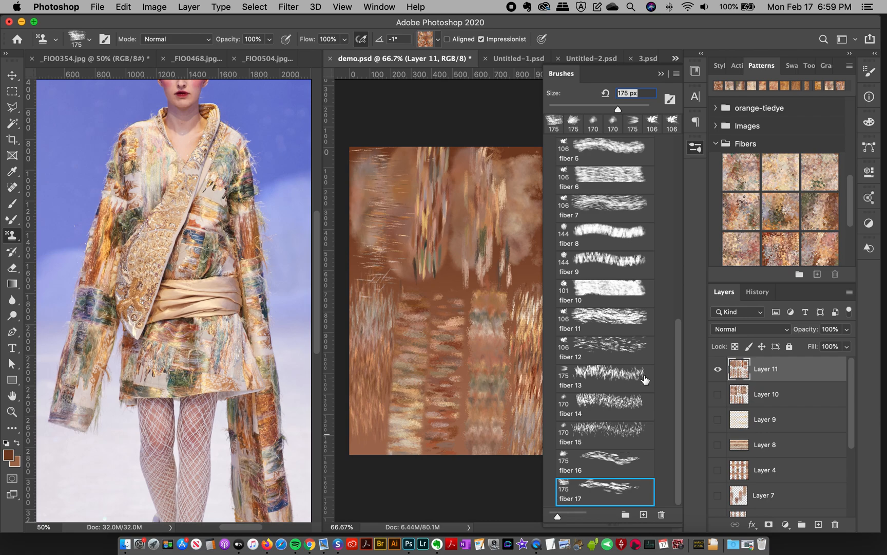
# Hide Layer 11 and add a new empty layer above it
pyautogui.click(718, 369)
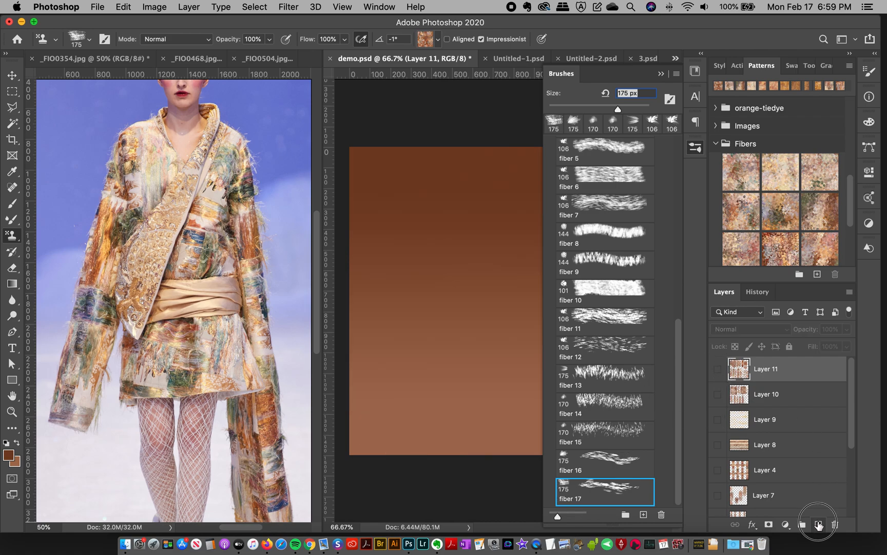
pyautogui.click(818, 523)
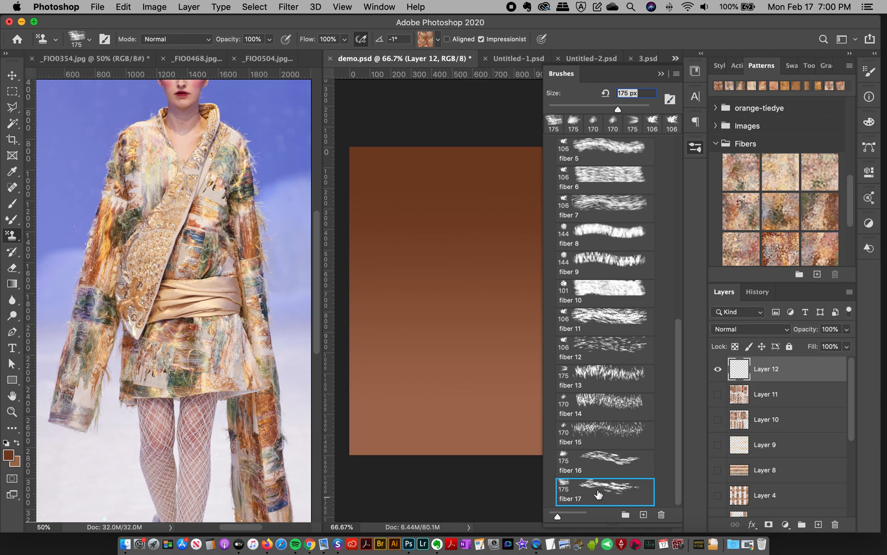
# Switch to the Mixer Brush tool with the fiber 17 preset for painting on the new layer
pyautogui.click(595, 485)
pyautogui.click(10, 221)
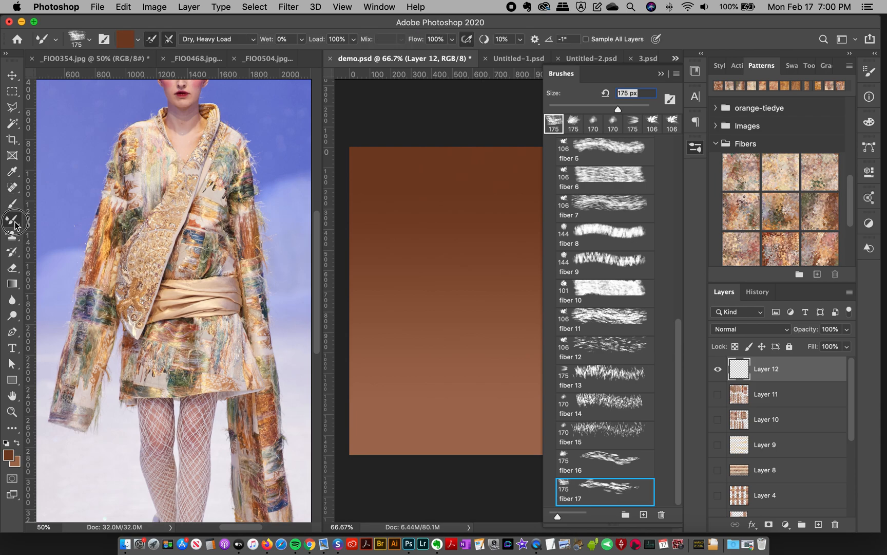
pyautogui.rightClick(11, 221)
pyautogui.click(39, 218)
pyautogui.click(12, 200)
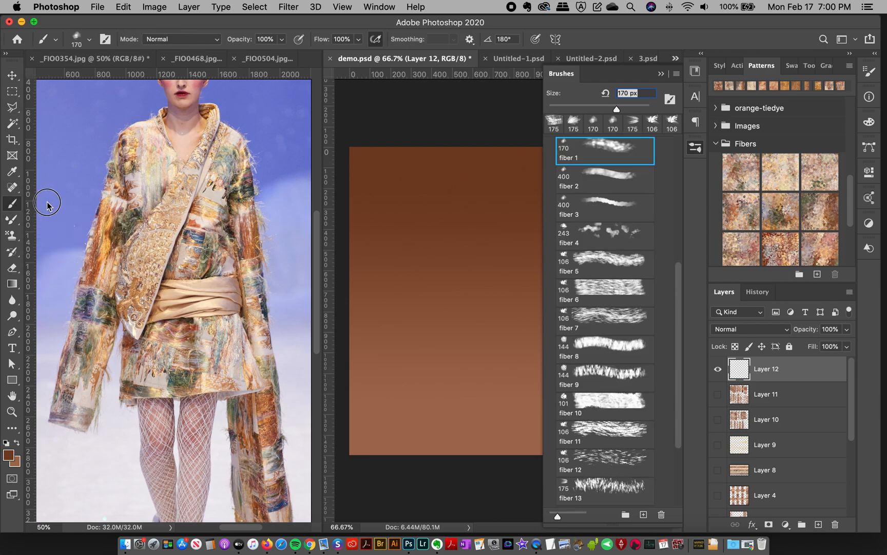
pyautogui.click(11, 222)
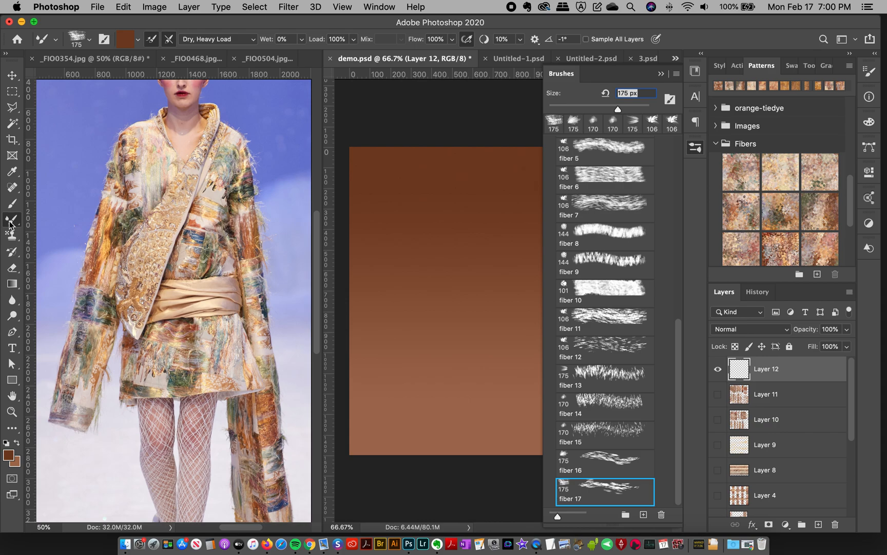
# Set the Mixer Brush's blending combination to Dry, Heavy Load
pyautogui.click(599, 496)
pyautogui.click(695, 72)
pyautogui.click(214, 41)
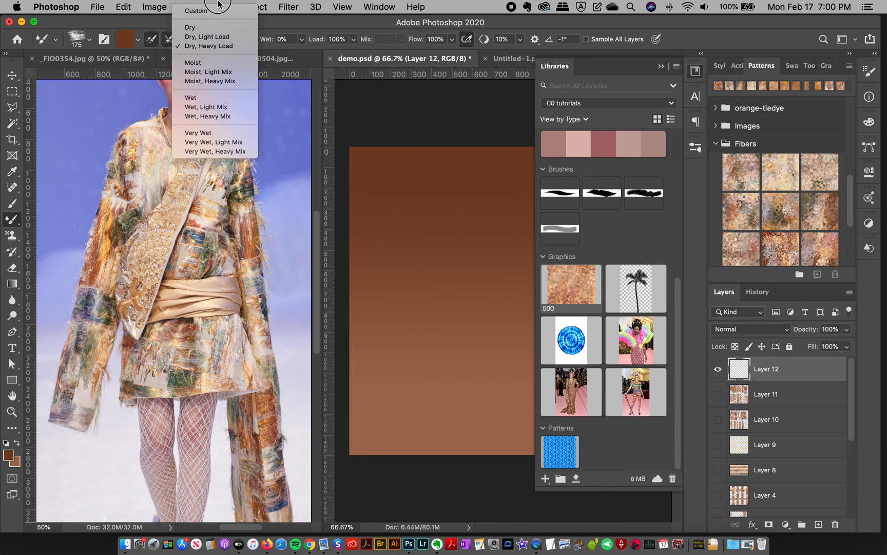
pyautogui.click(211, 47)
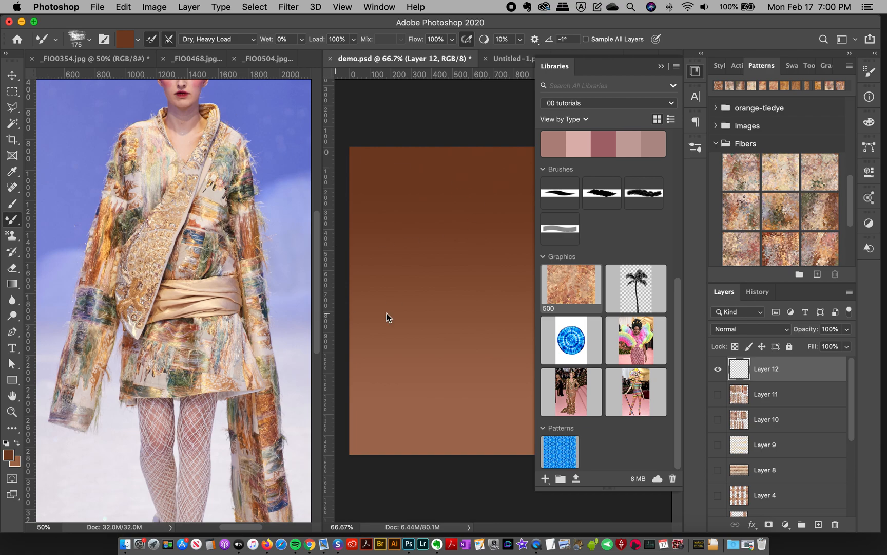
pyautogui.click(694, 72)
# Load the Mixer Brush with glitter texture sampled from the upper part of sidebar-gold-4.psd and return to demo.psd
pyautogui.click(675, 58)
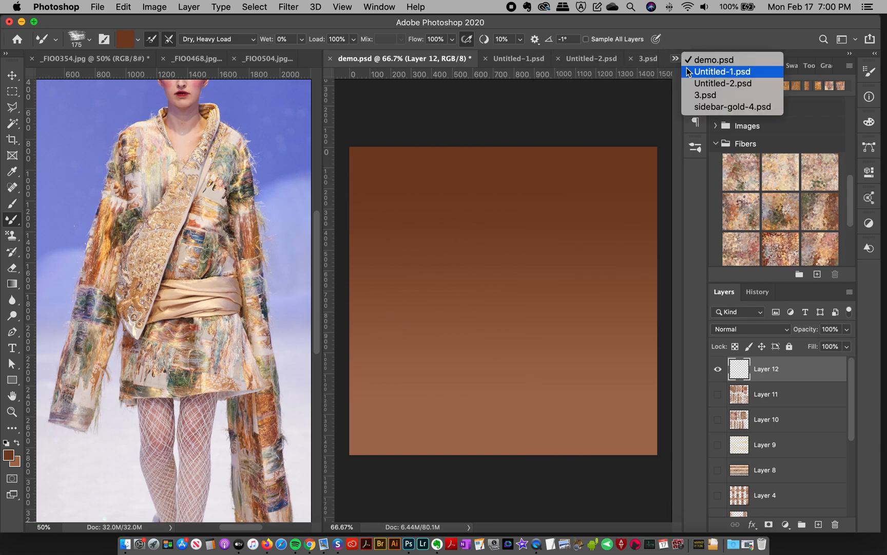
pyautogui.click(711, 107)
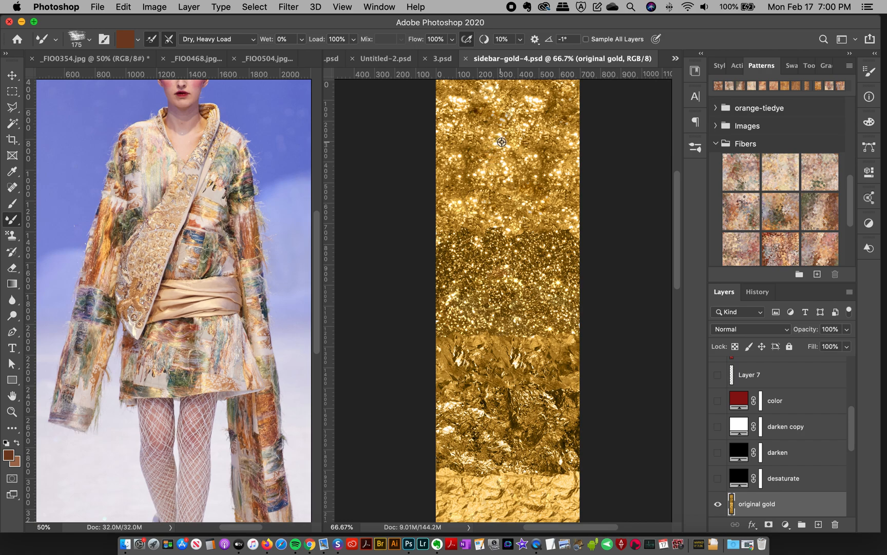
pyautogui.keyDown('alt'); pyautogui.click(500, 160); pyautogui.keyUp('alt')
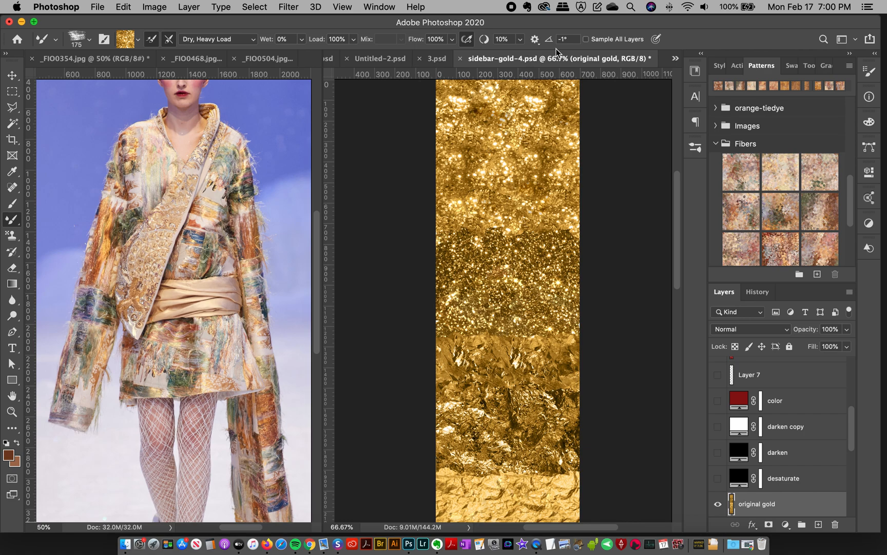
pyautogui.click(674, 60)
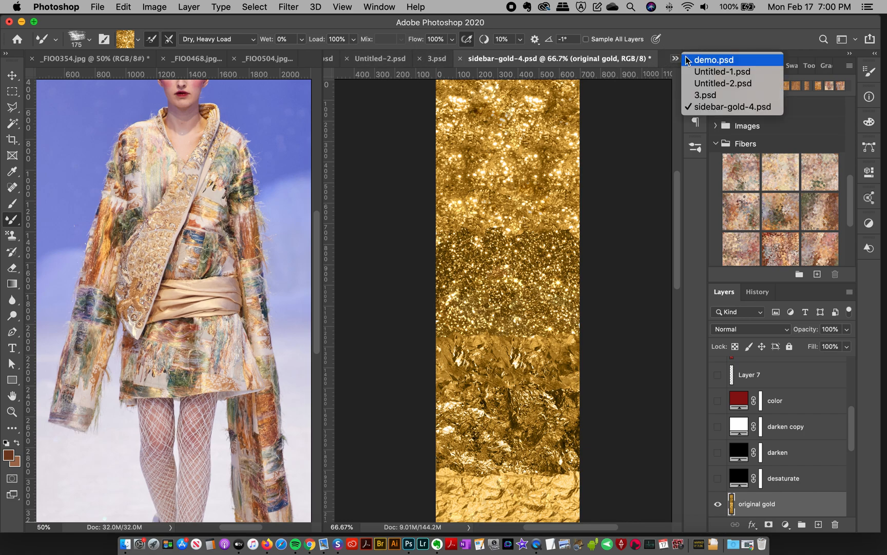
pyautogui.click(702, 62)
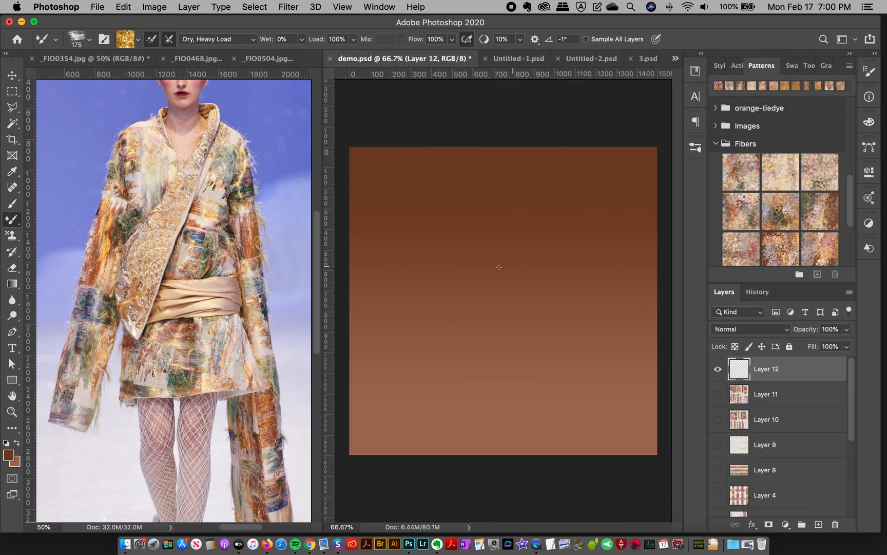
# Paint three staggered horizontal gold glitter strokes across the middle of the canvas on Layer 12
pyautogui.moveTo(483, 271); pyautogui.dragTo(652, 280)
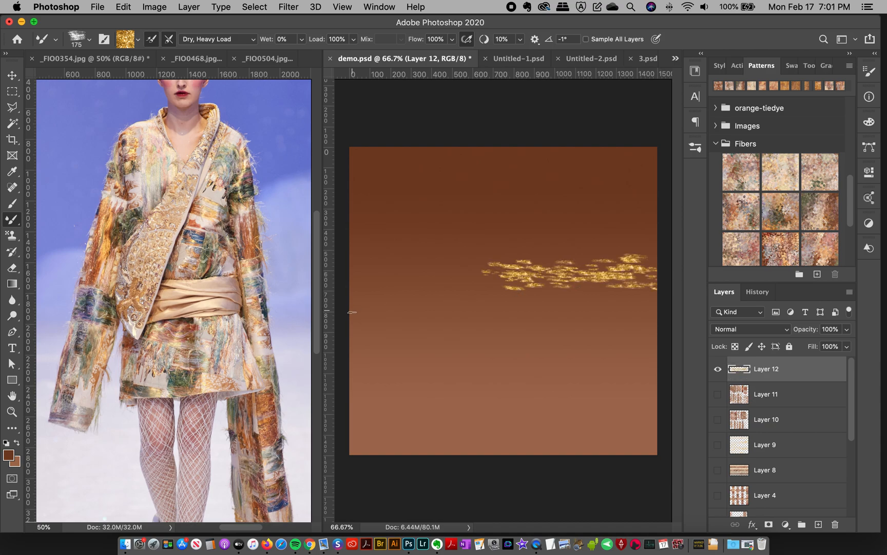
pyautogui.moveTo(352, 311); pyautogui.dragTo(465, 314)
pyautogui.moveTo(511, 347); pyautogui.dragTo(634, 353)
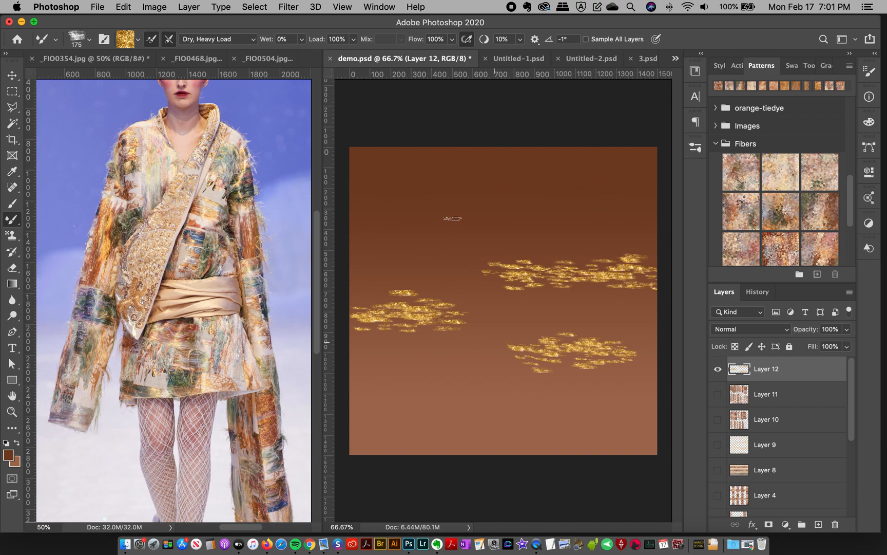
# Compare how gold strokes are layered into the finished textures in Untitled-1.psd and Untitled-2.psd, and return to demo.psd
pyautogui.click(519, 58)
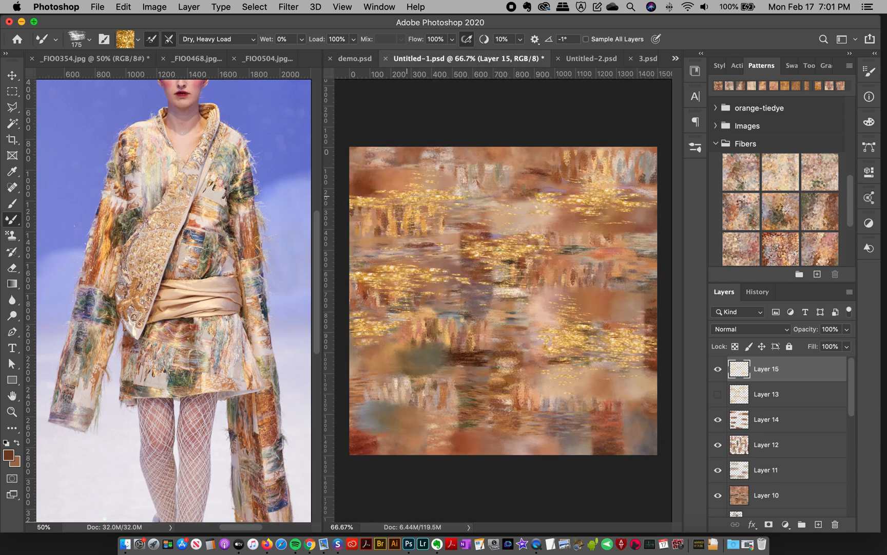
pyautogui.click(572, 60)
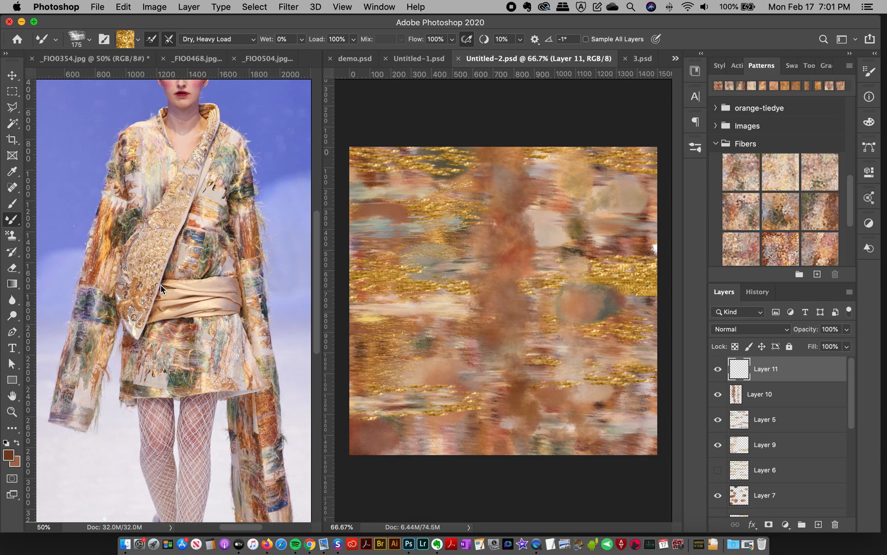
pyautogui.click(349, 57)
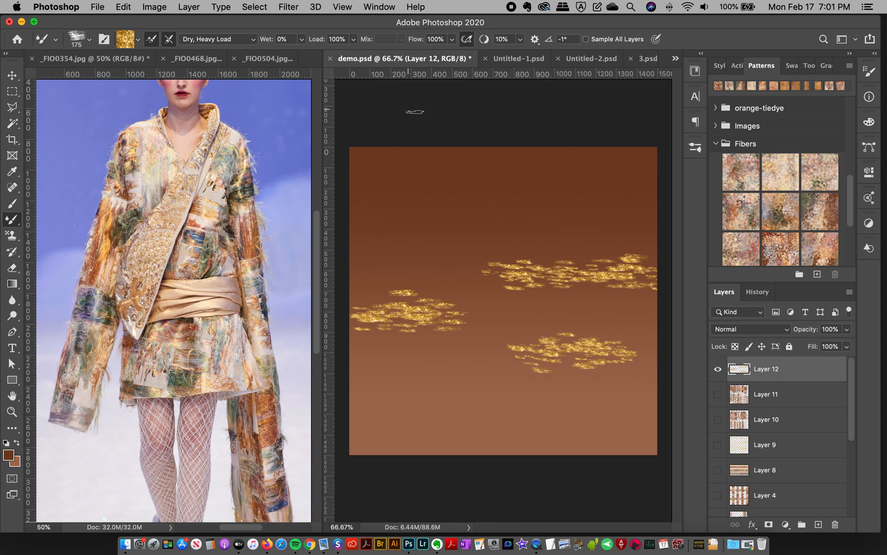
# Add a new layer above the gold strokes and choose the fiber 15 brush for the Mixer Brush
pyautogui.click(695, 70)
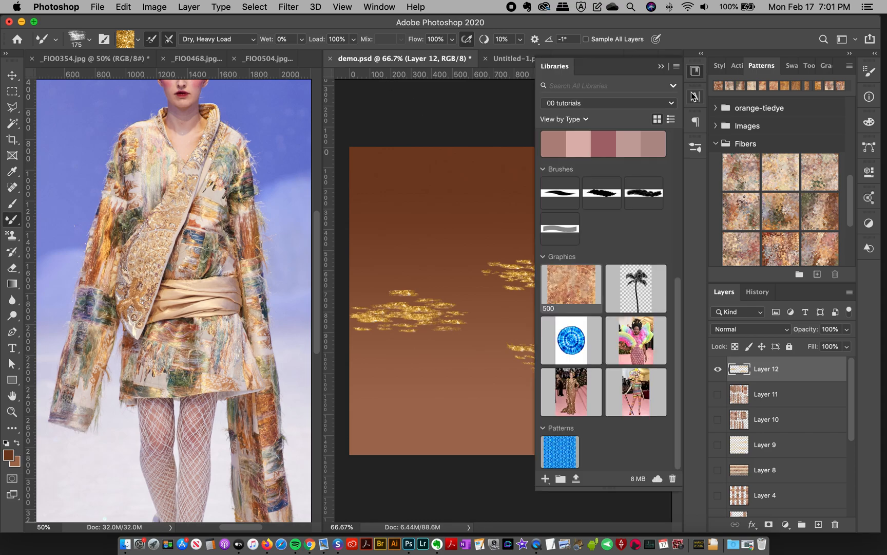
pyautogui.click(696, 149)
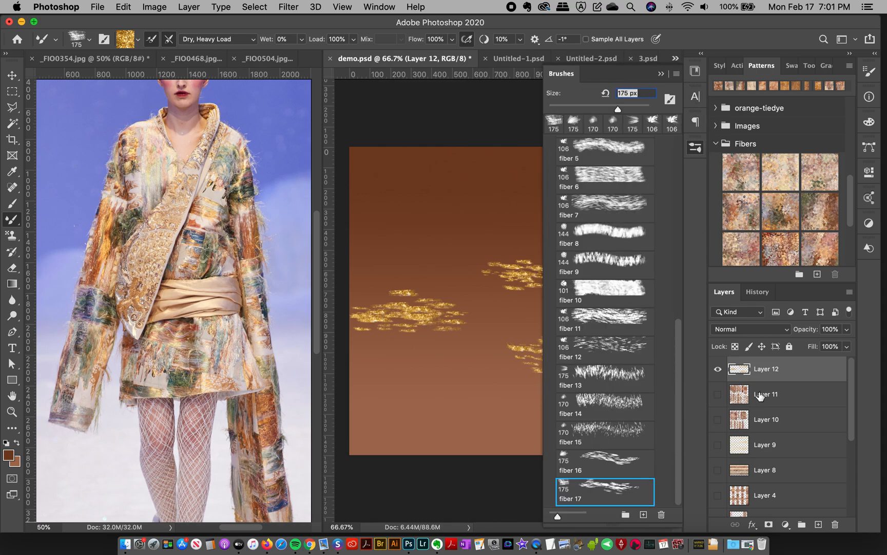
pyautogui.click(819, 524)
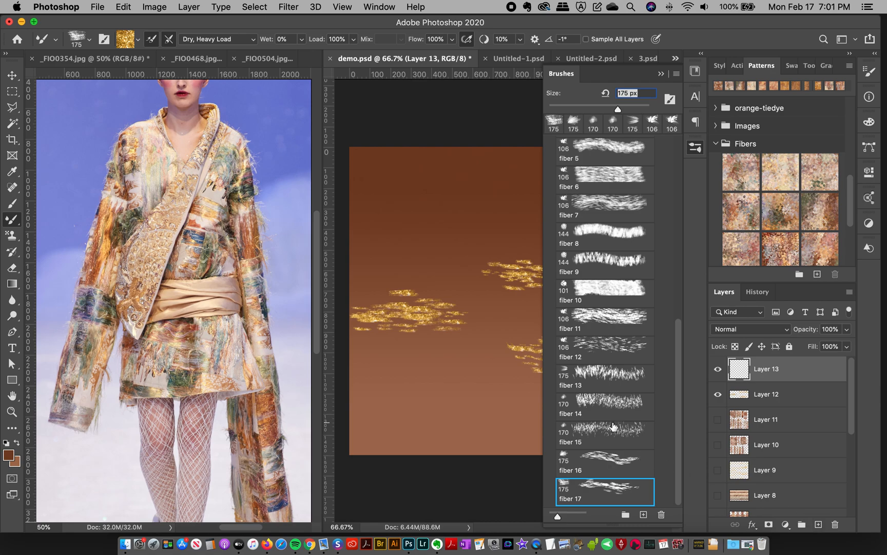
pyautogui.click(598, 434)
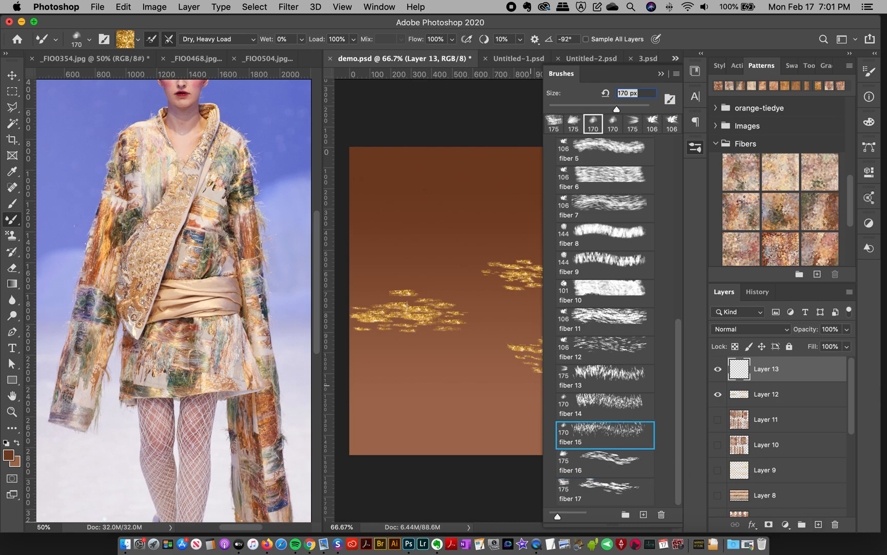
# Paint five vertical gold fiber 15 strokes on Layer 13, crossing the horizontal glitter strokes across the canvas
pyautogui.moveTo(392, 275); pyautogui.dragTo(391, 378)
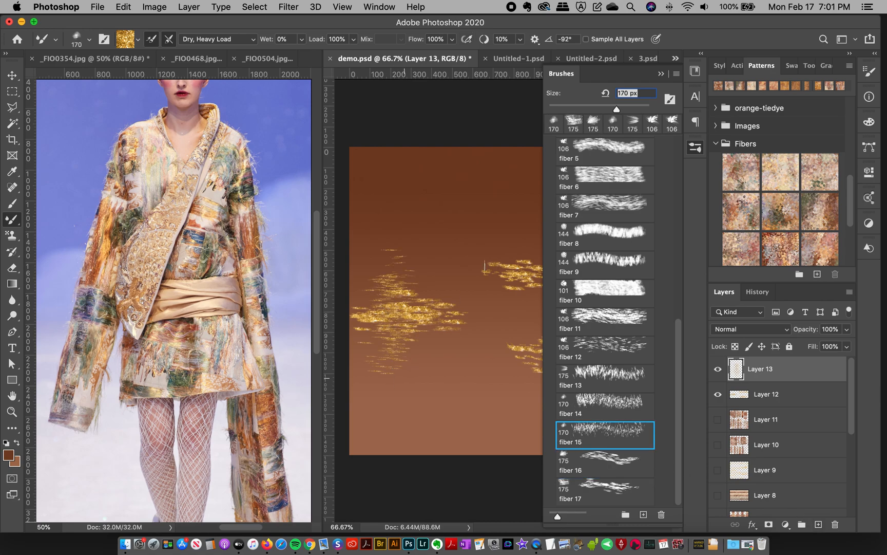
pyautogui.moveTo(494, 208); pyautogui.dragTo(495, 293)
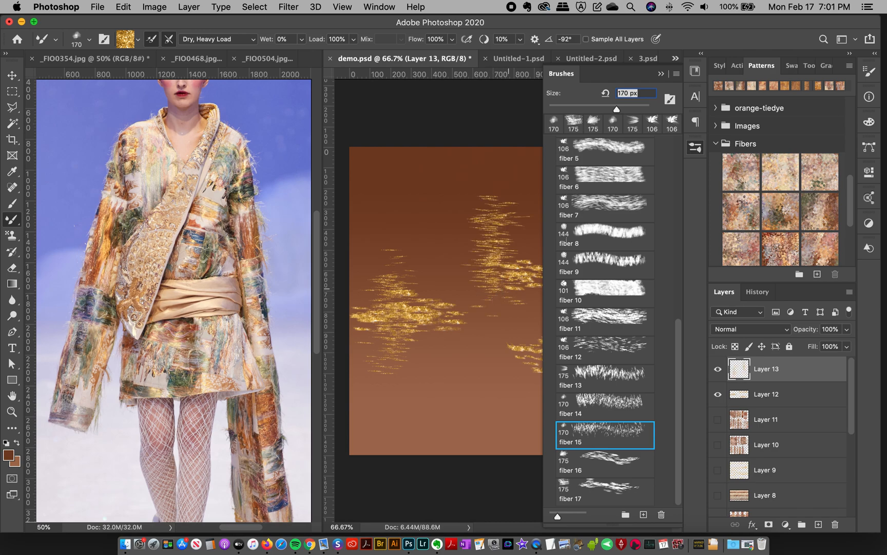
pyautogui.click(695, 71)
pyautogui.click(696, 71)
pyautogui.moveTo(586, 222); pyautogui.dragTo(580, 311)
pyautogui.moveTo(524, 354); pyautogui.dragTo(532, 396)
pyautogui.moveTo(597, 327); pyautogui.dragTo(602, 403)
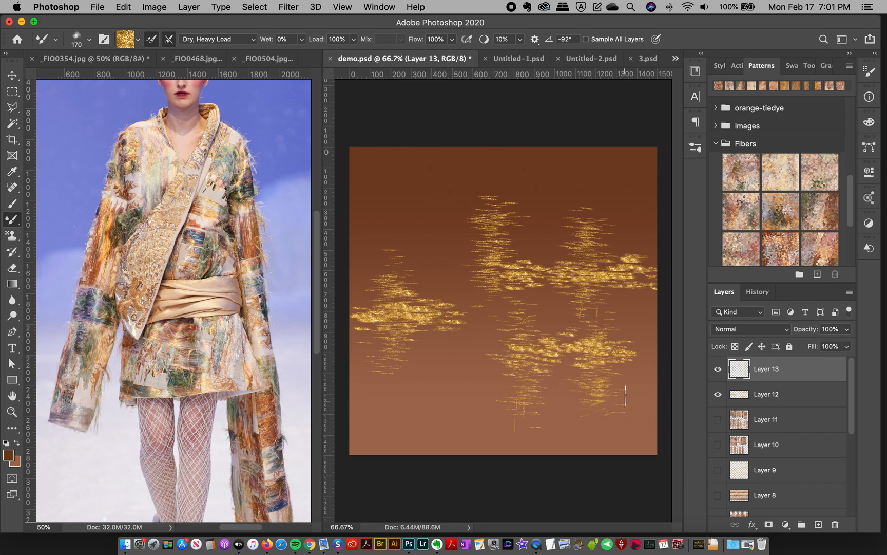
# Hide Layer 13 in demo.psd and review the finished gold-layered textures in Untitled-1.psd and Untitled-2.psd
pyautogui.click(718, 371)
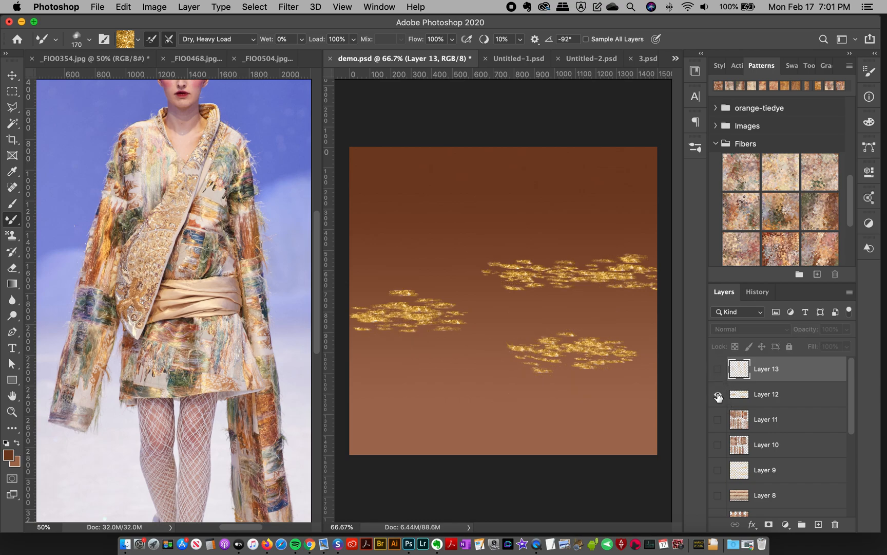
pyautogui.click(518, 66)
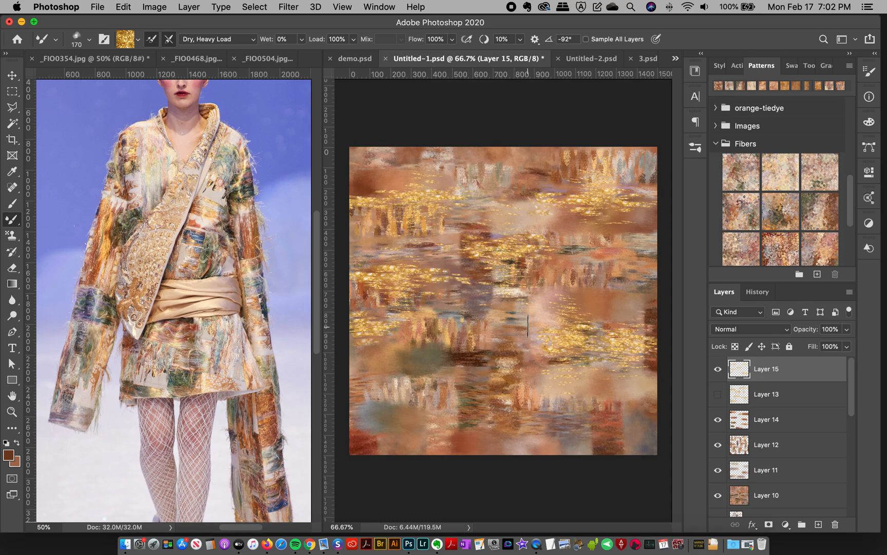
pyautogui.click(582, 59)
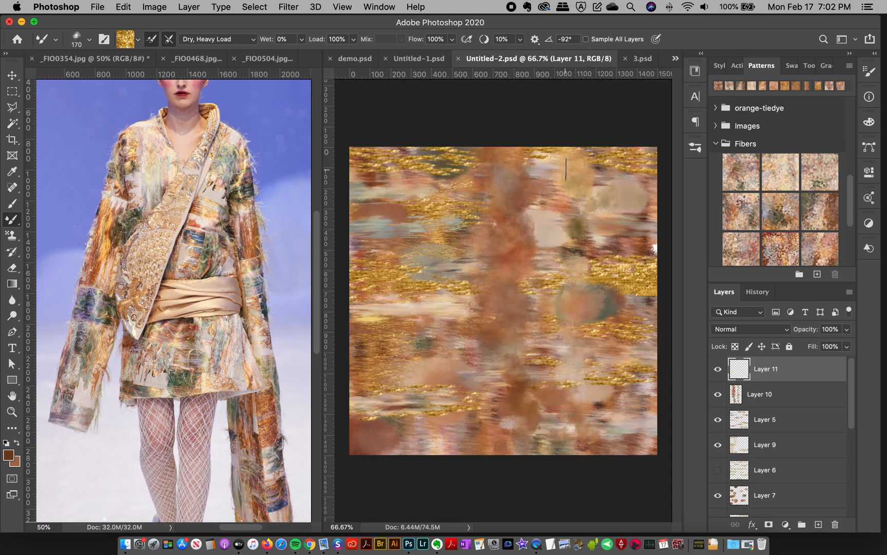